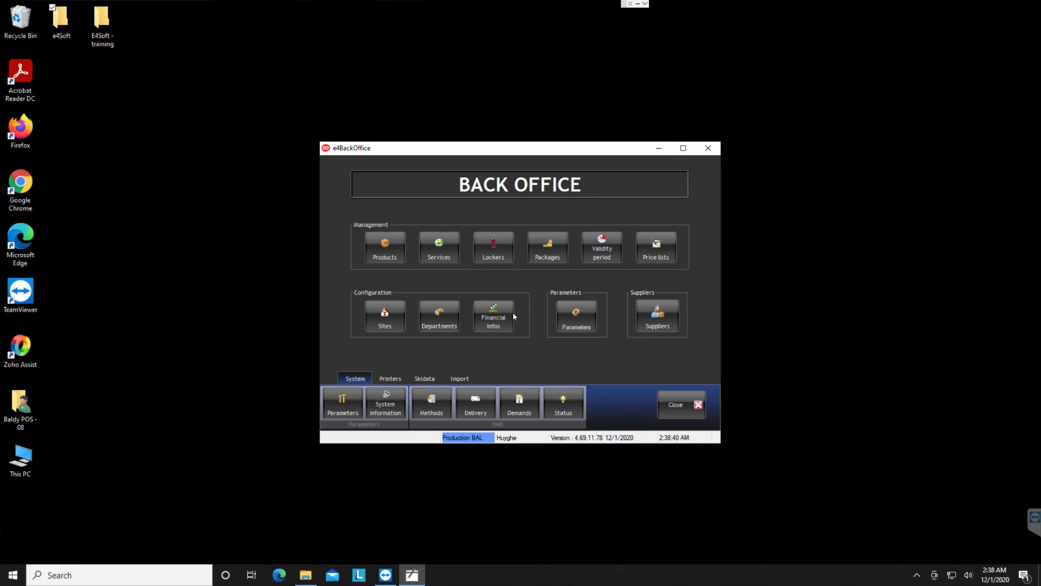
- Open the Services list, review the Baldy MT season passes, and show the Management functions
{"action": "left_click", "coordinate": [448, 257]}
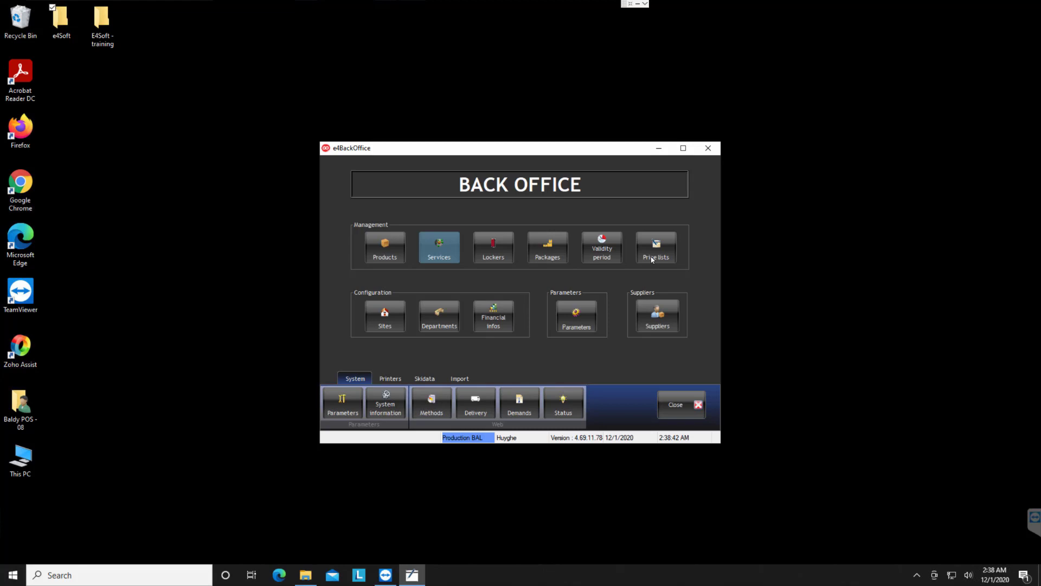
{"action": "scroll", "coordinate": [431, 188], "scroll_direction": "down", "scroll_amount": 5}
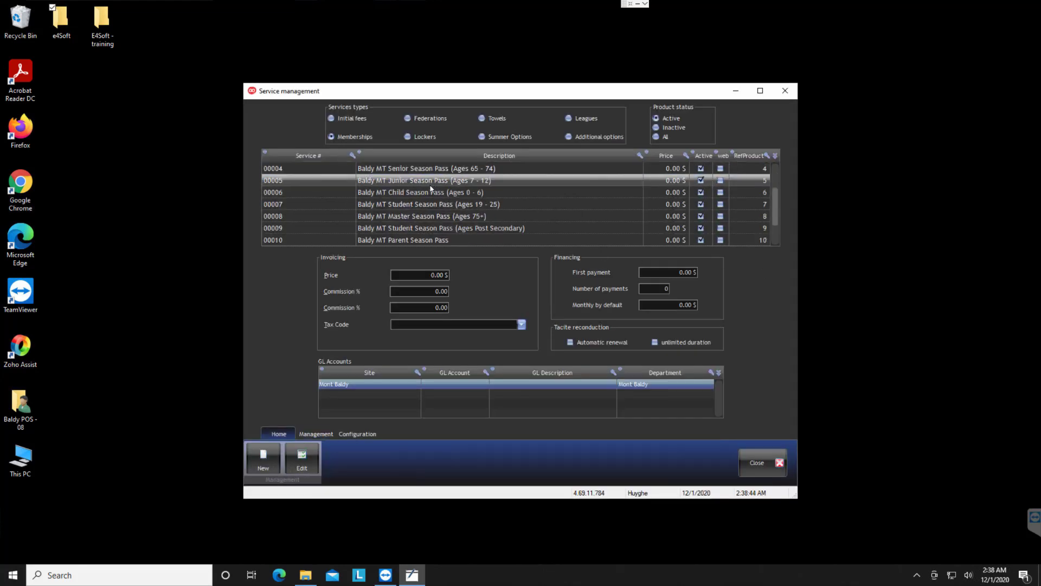
{"action": "scroll", "coordinate": [431, 188], "scroll_direction": "up", "scroll_amount": 5}
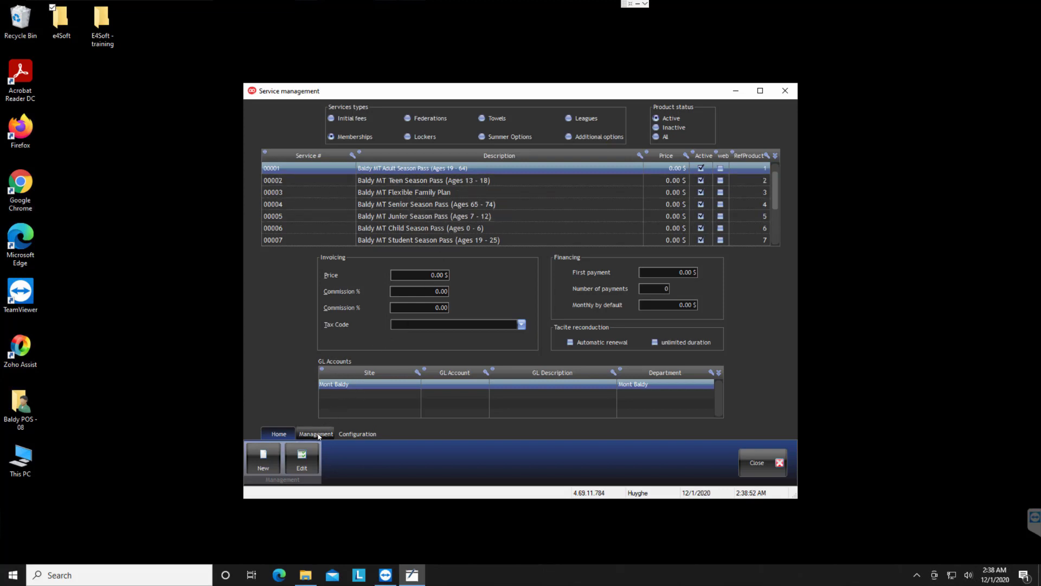
{"action": "left_click", "coordinate": [317, 434]}
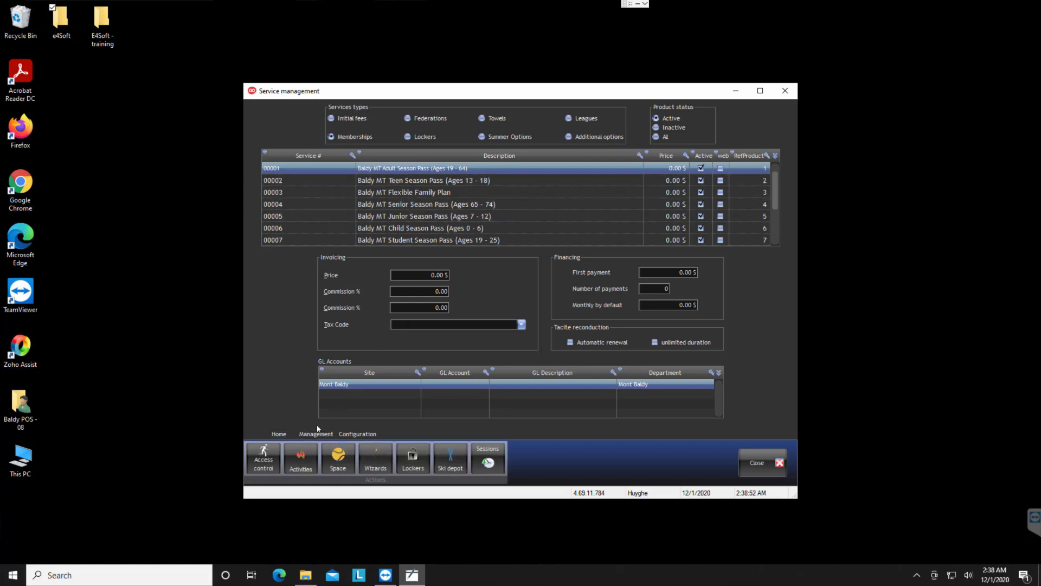
- From the Activities list, create a new activity named SKI SCHOOL with activity code SSS
{"action": "left_click", "coordinate": [307, 465]}
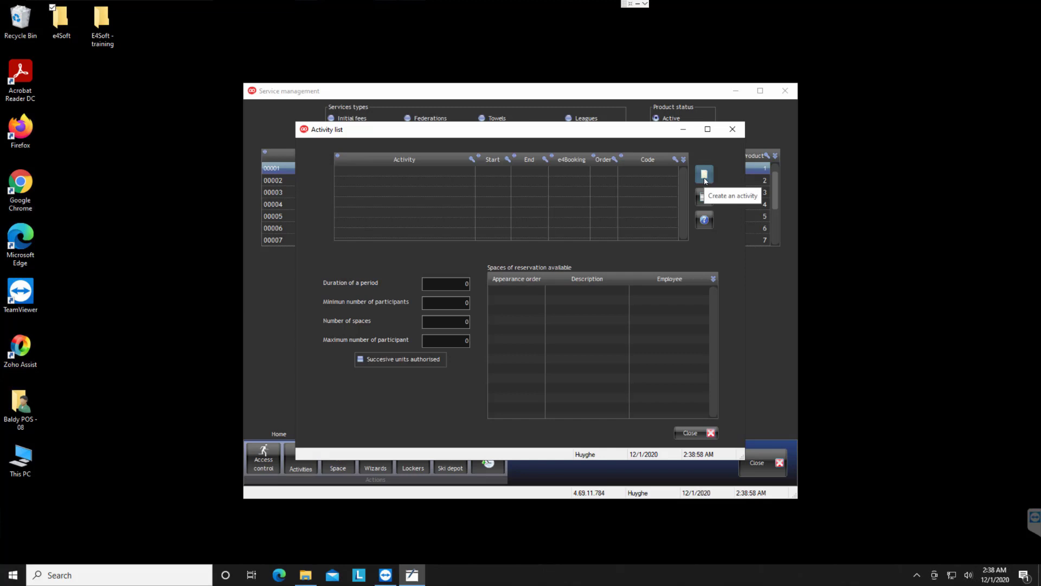
{"action": "left_click", "coordinate": [704, 176]}
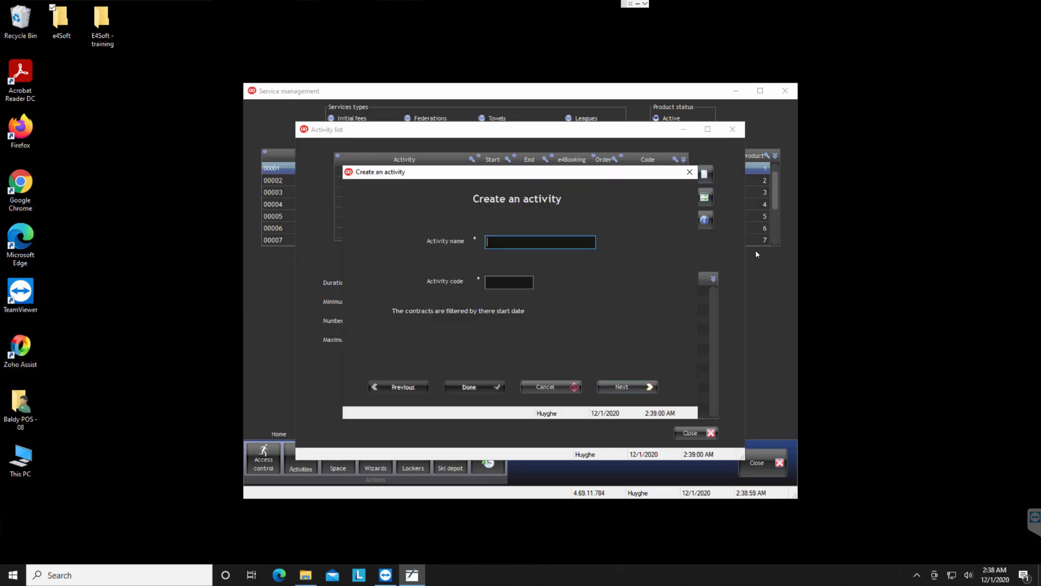
{"action": "type", "text": "SKI SCHOOL"}
{"action": "left_click", "coordinate": [512, 282]}
{"action": "type", "text": "SSS"}
{"action": "key", "text": "Tab"}
{"action": "left_click", "coordinate": [525, 246]}
{"action": "key", "text": "Tab"}
- Set the SKI SCHOOL access hours to 07:00–17:00
{"action": "left_click", "coordinate": [629, 387]}
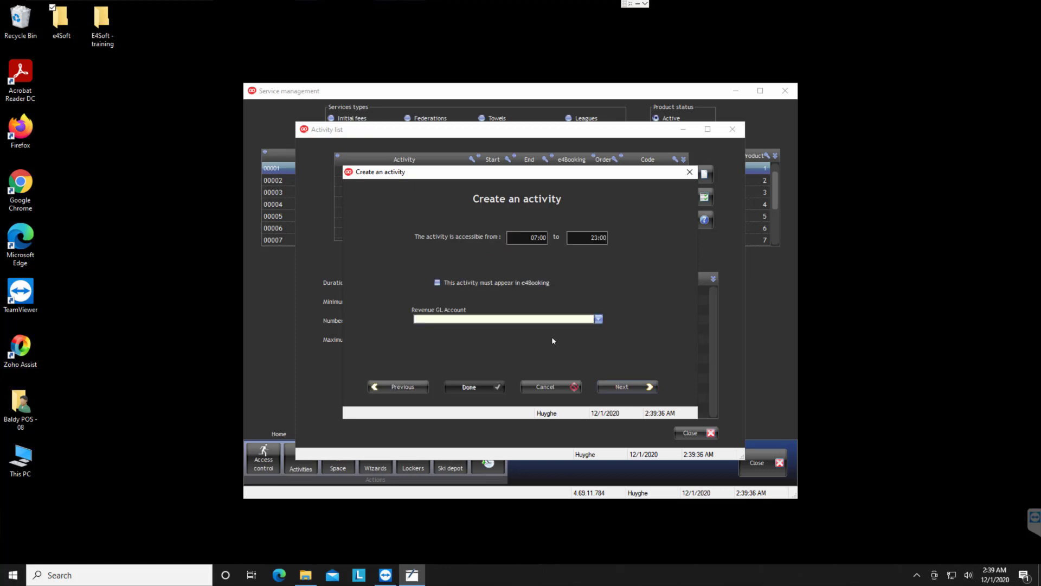
{"action": "left_click", "coordinate": [512, 238]}
{"action": "key", "text": "Tab"}
{"action": "type", "text": "17"}
- Make reservation mandatory and change the period duration from 30 to 60 minutes
{"action": "left_click", "coordinate": [622, 387]}
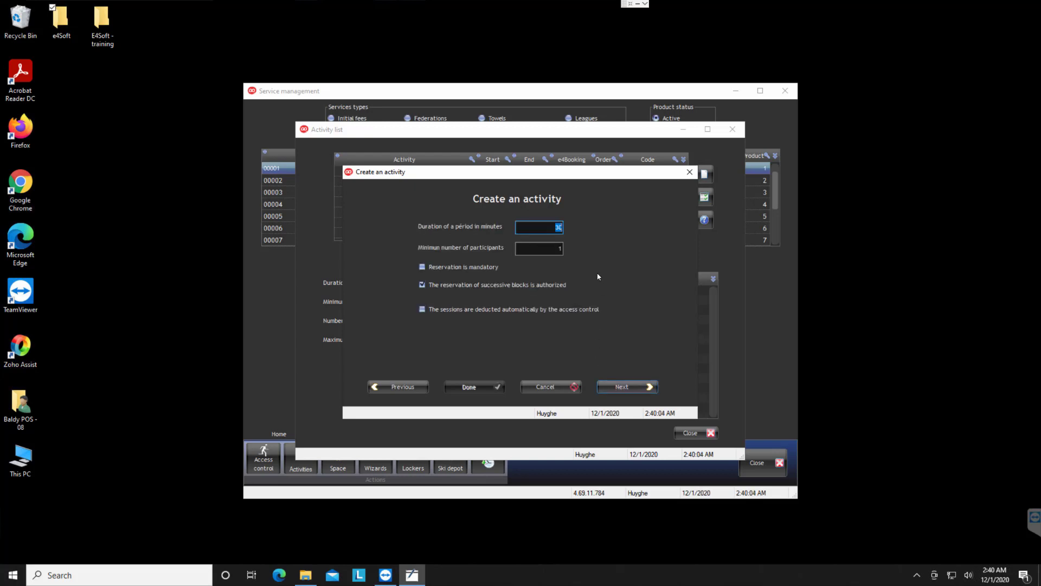
{"action": "mouse_move", "coordinate": [603, 266]}
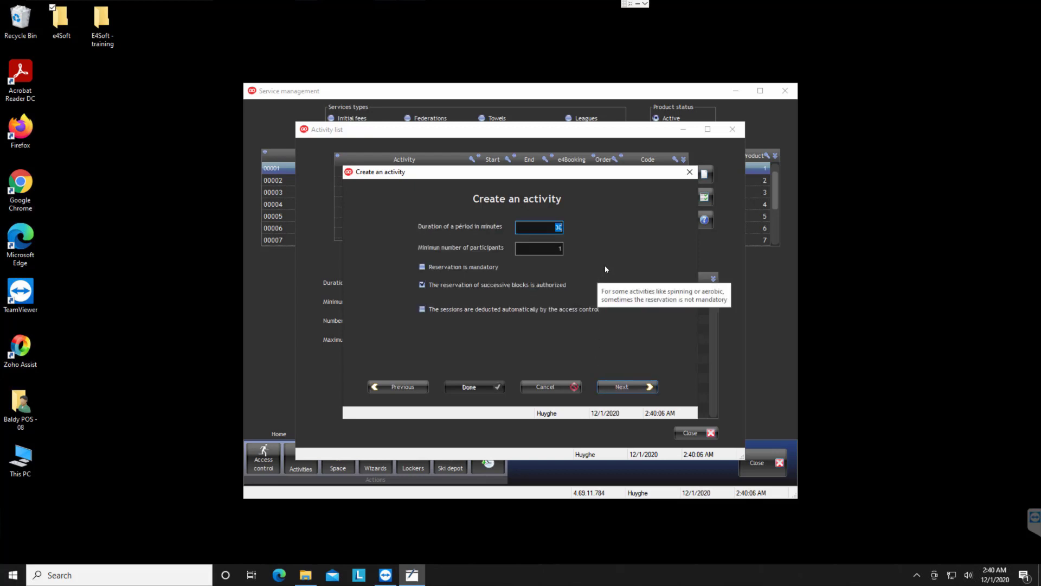
{"action": "left_click", "coordinate": [473, 268]}
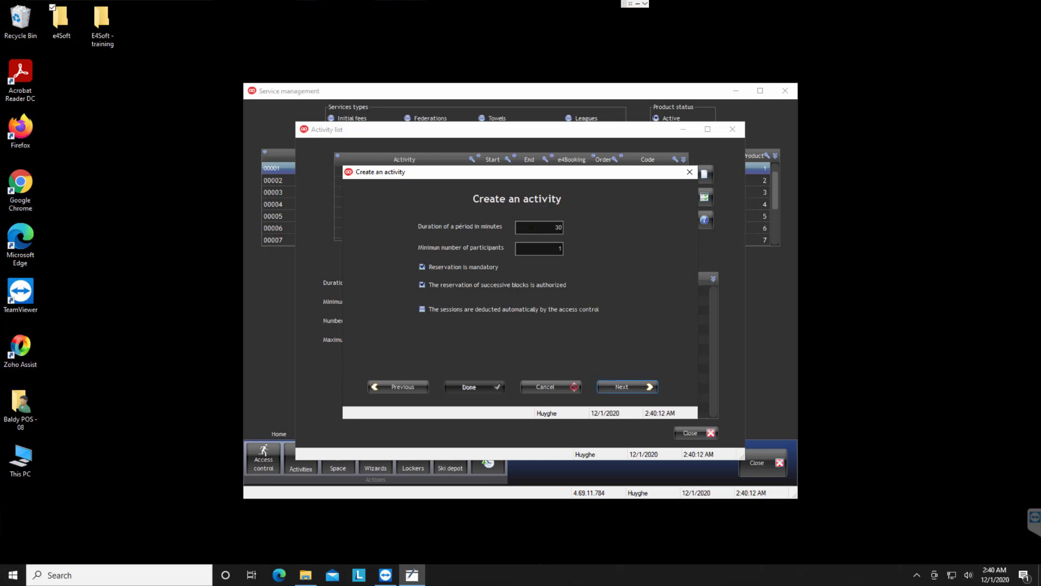
{"action": "left_click", "coordinate": [539, 228]}
{"action": "key", "text": "BackSpace"}
{"action": "key", "text": "BackSpace"}
{"action": "type", "text": "60"}
{"action": "left_click", "coordinate": [529, 253]}
- Leave maximum participants at 0 and check the empty guest fee product list
{"action": "left_click", "coordinate": [614, 388]}
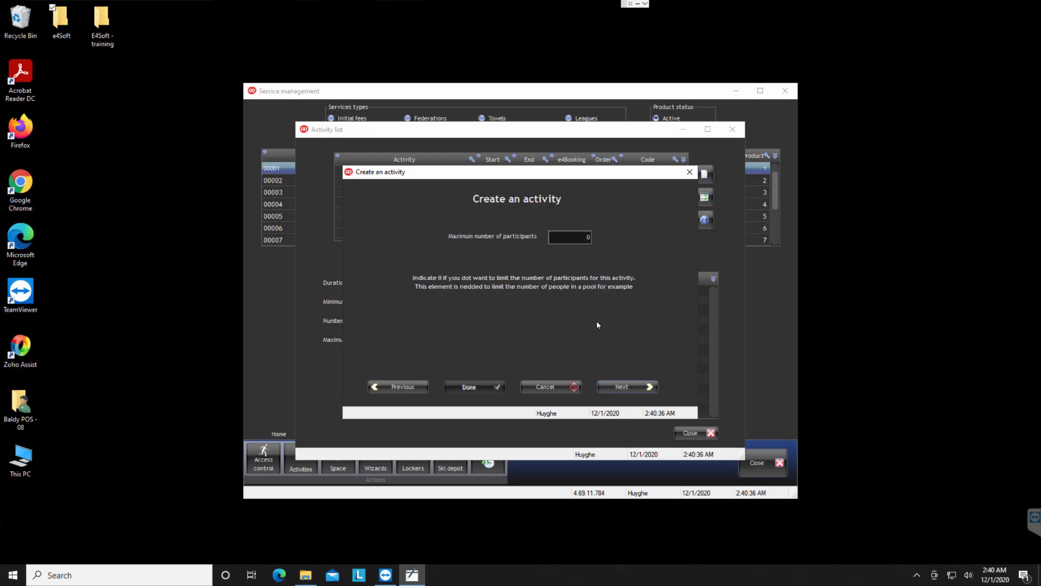
{"action": "left_click", "coordinate": [578, 241]}
{"action": "left_click", "coordinate": [624, 387]}
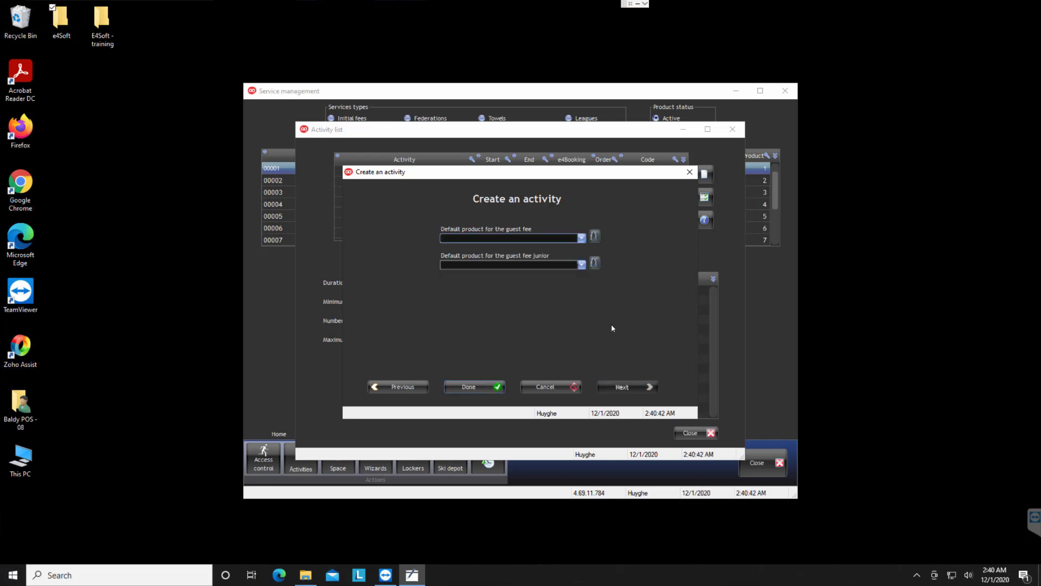
{"action": "left_click", "coordinate": [581, 238]}
{"action": "left_click", "coordinate": [582, 240]}
- Finish the SKI SCHOOL activity and close Space management without adding reservation spaces
{"action": "left_click", "coordinate": [485, 389]}
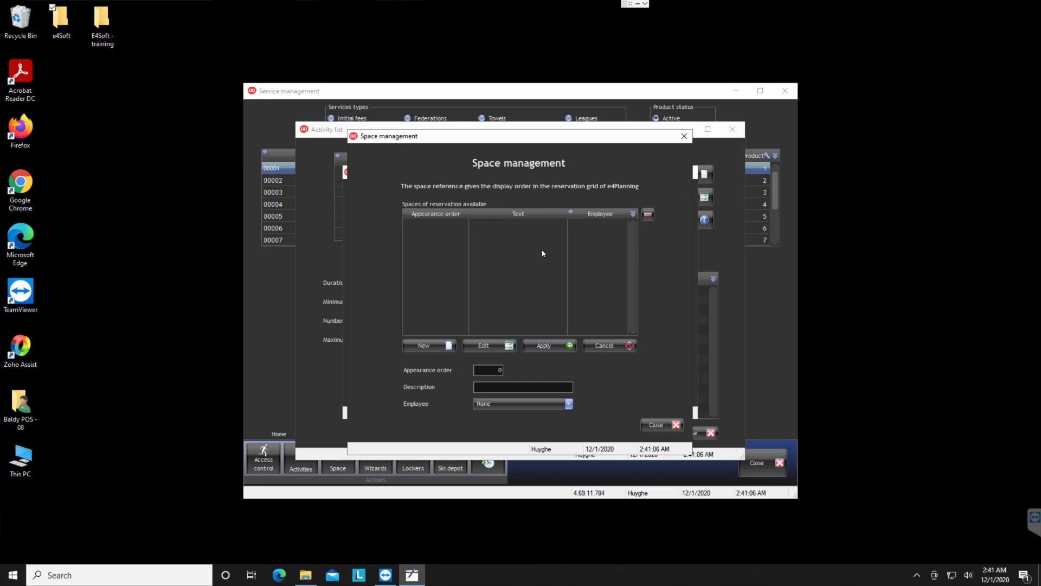
{"action": "left_click", "coordinate": [655, 426]}
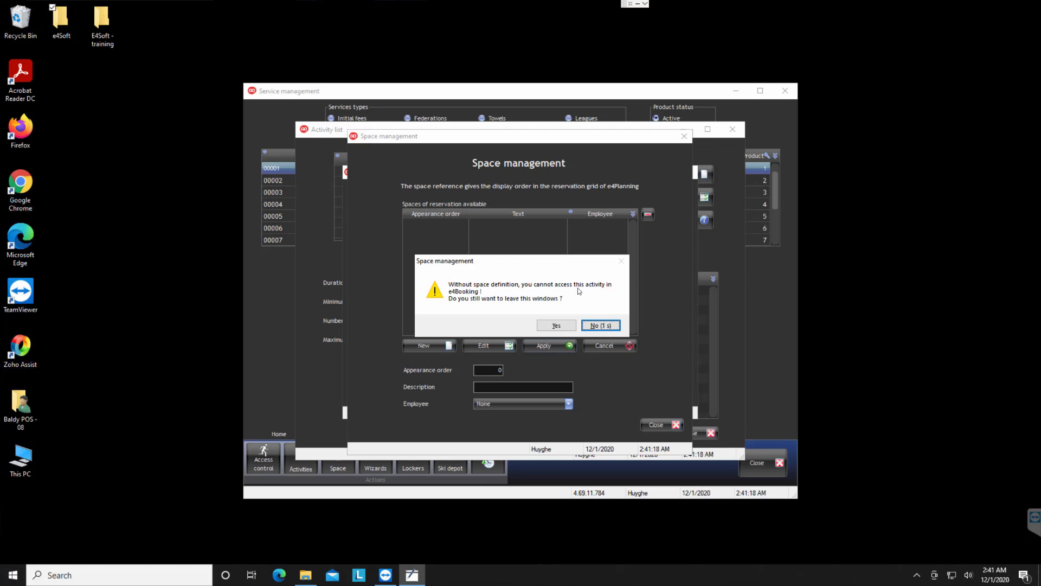
{"action": "left_click", "coordinate": [657, 425]}
{"action": "left_click", "coordinate": [556, 325]}
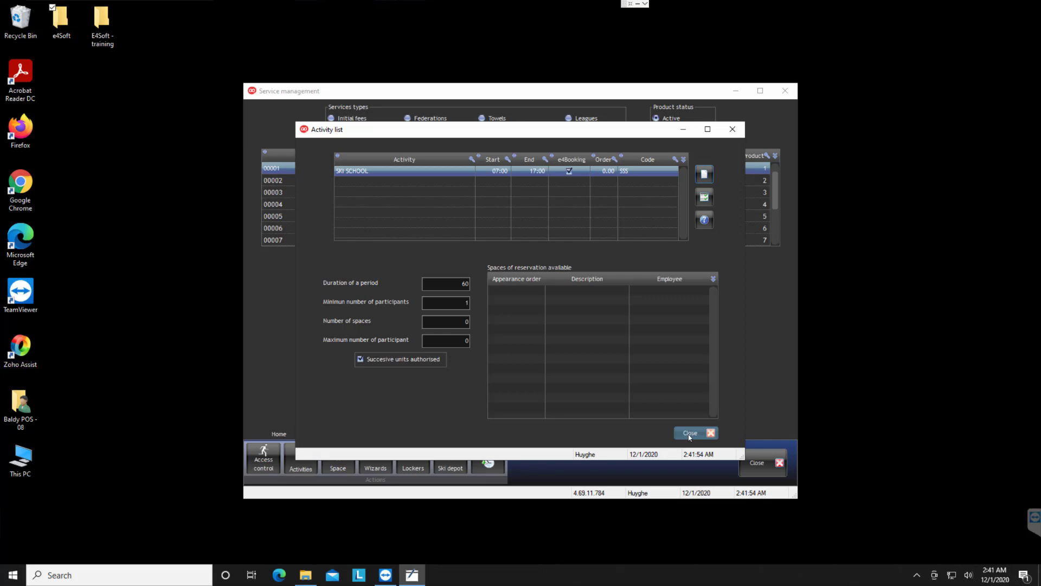
- Close the Activity list and start a new session described as 'Current session'
{"action": "left_click", "coordinate": [689, 434]}
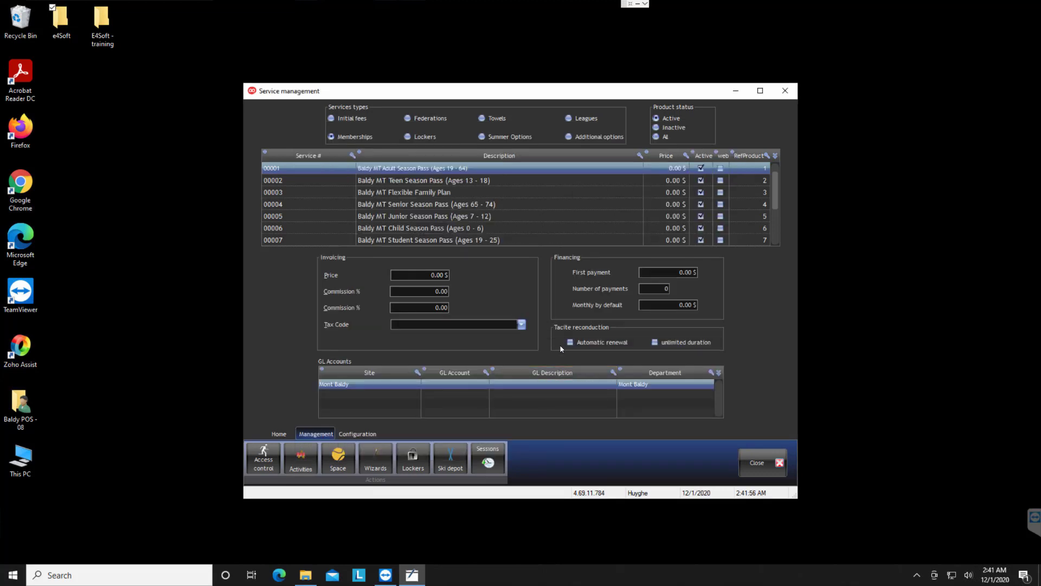
{"action": "left_click", "coordinate": [490, 457]}
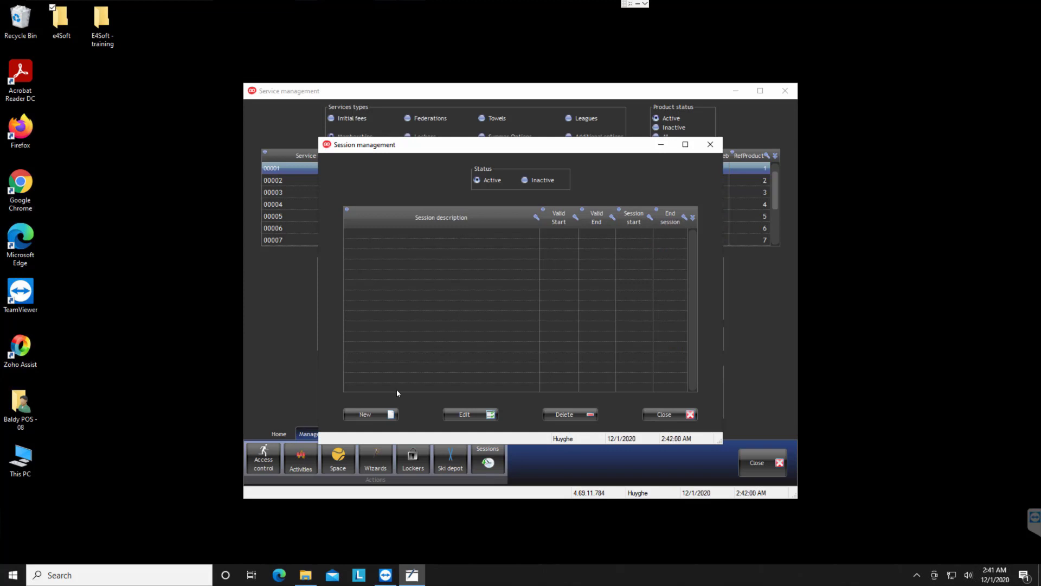
{"action": "left_click", "coordinate": [374, 415]}
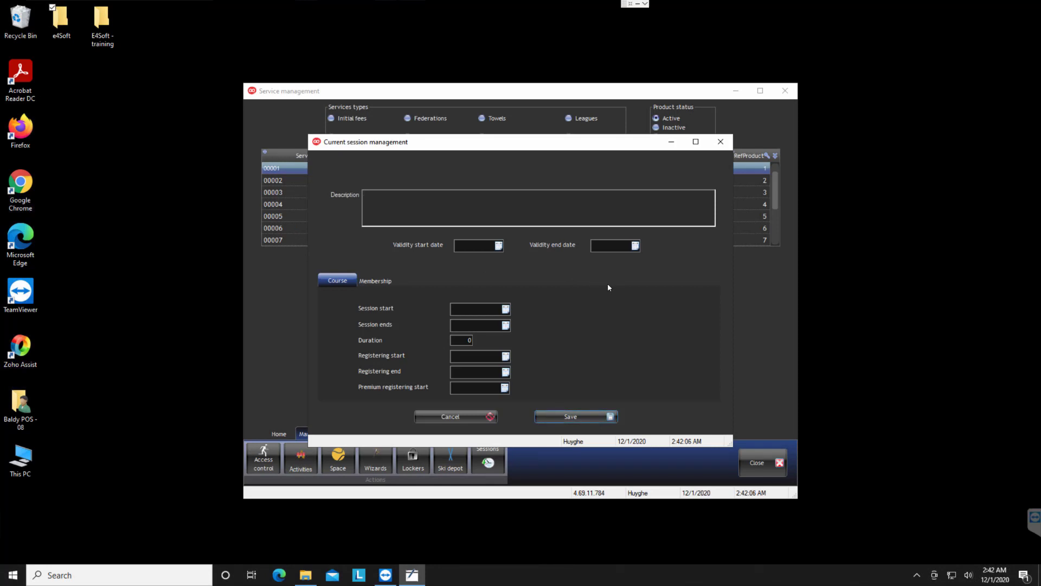
{"action": "type", "text": "Current session"}
- Set the session's validity dates from 12/19/2020 to 04/30/2021
{"action": "left_click", "coordinate": [499, 246]}
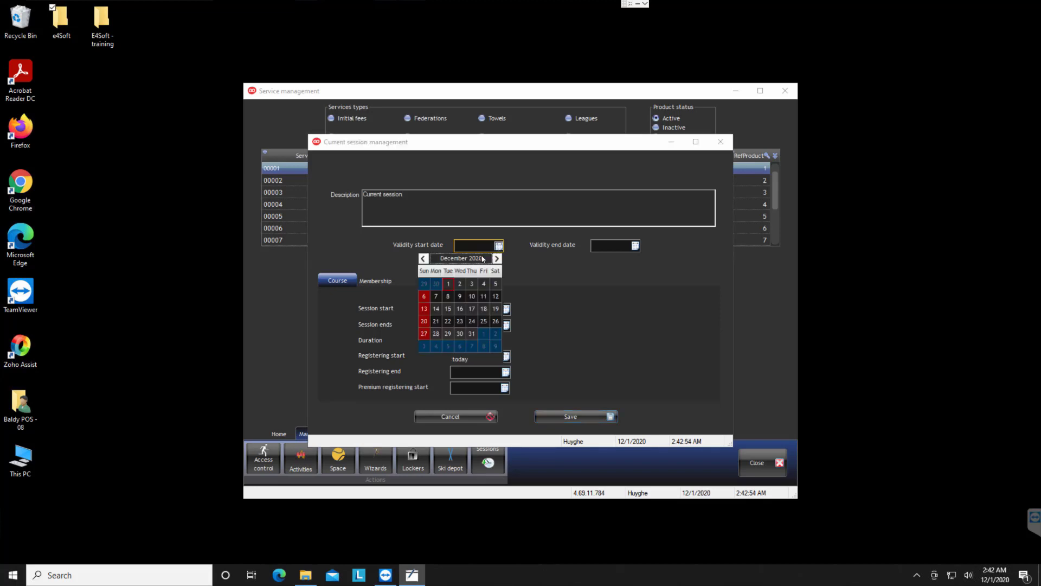
{"action": "left_click", "coordinate": [493, 310]}
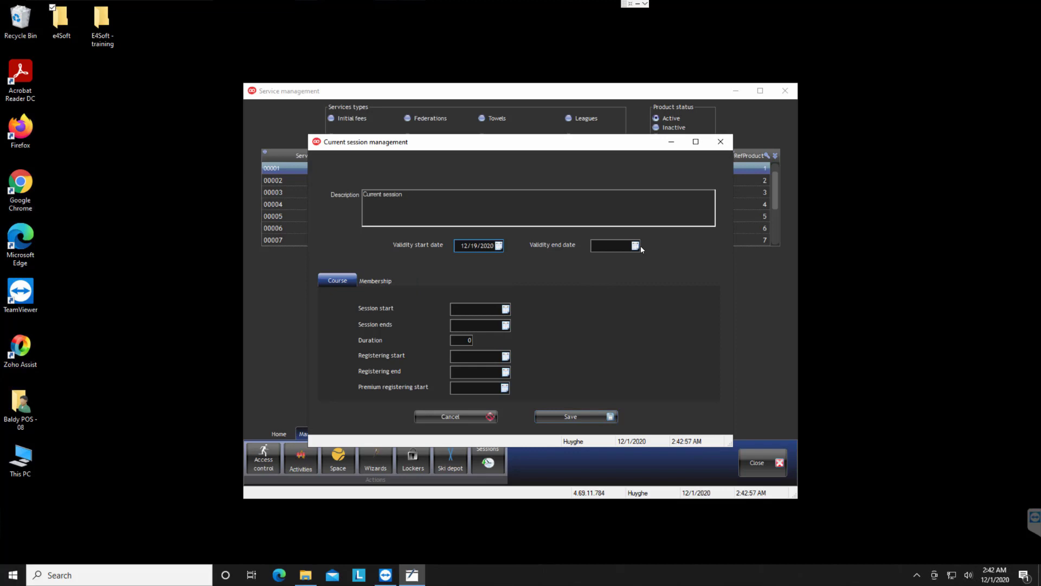
{"action": "left_click", "coordinate": [637, 247]}
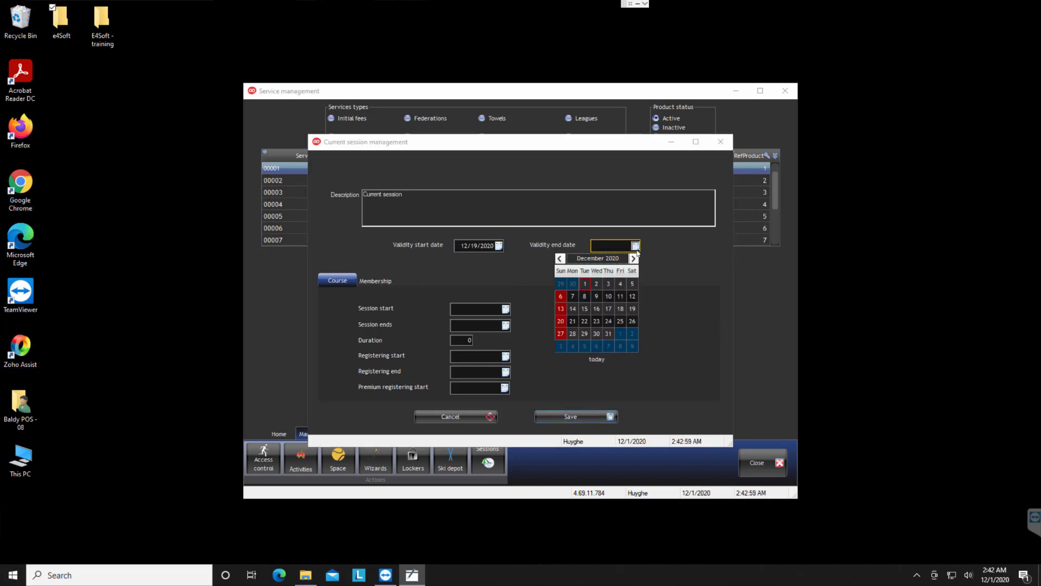
{"action": "left_click", "coordinate": [634, 259]}
{"action": "left_click", "coordinate": [634, 259]}
{"action": "left_click", "coordinate": [633, 259]}
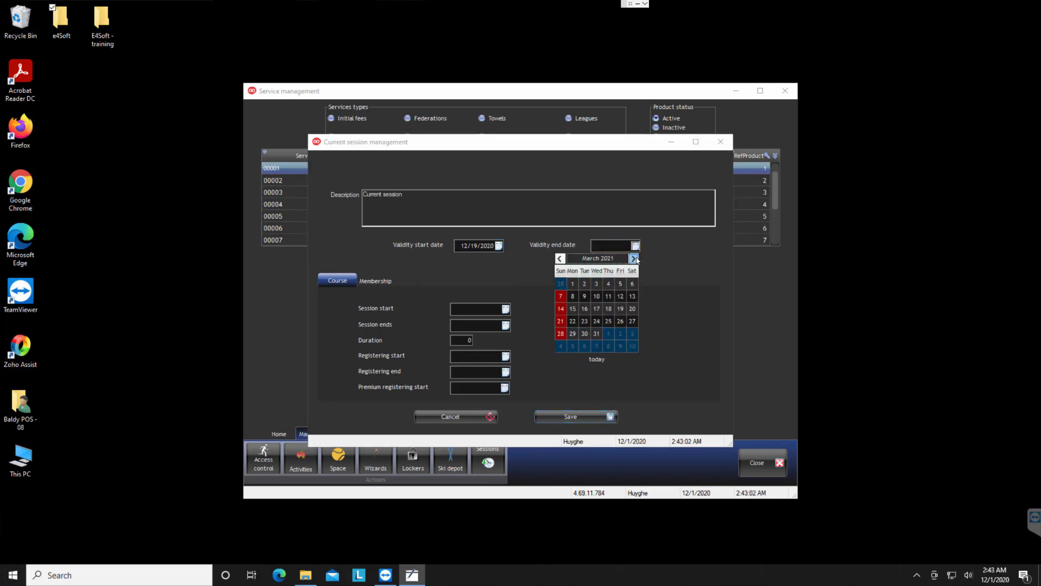
{"action": "left_click", "coordinate": [633, 259]}
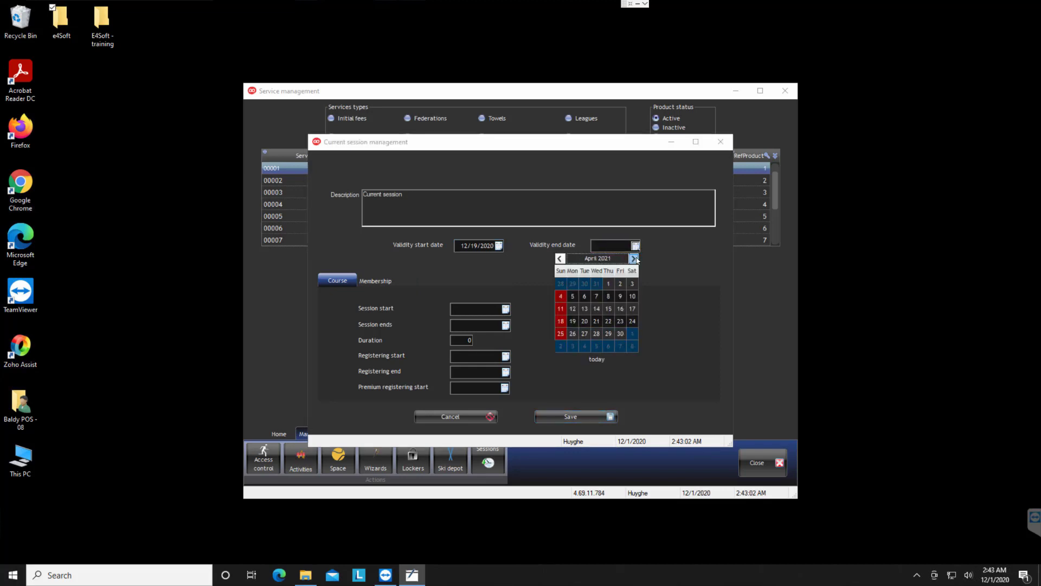
{"action": "left_click", "coordinate": [620, 333]}
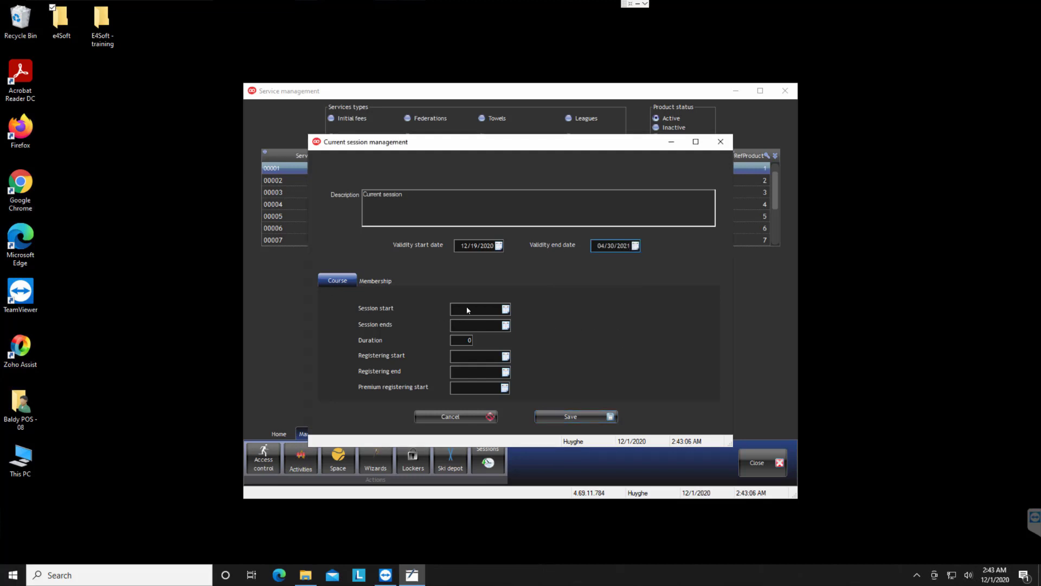
- Set the session start to 12/19/2020 and session end to 04/30/2021
{"action": "left_click", "coordinate": [506, 309]}
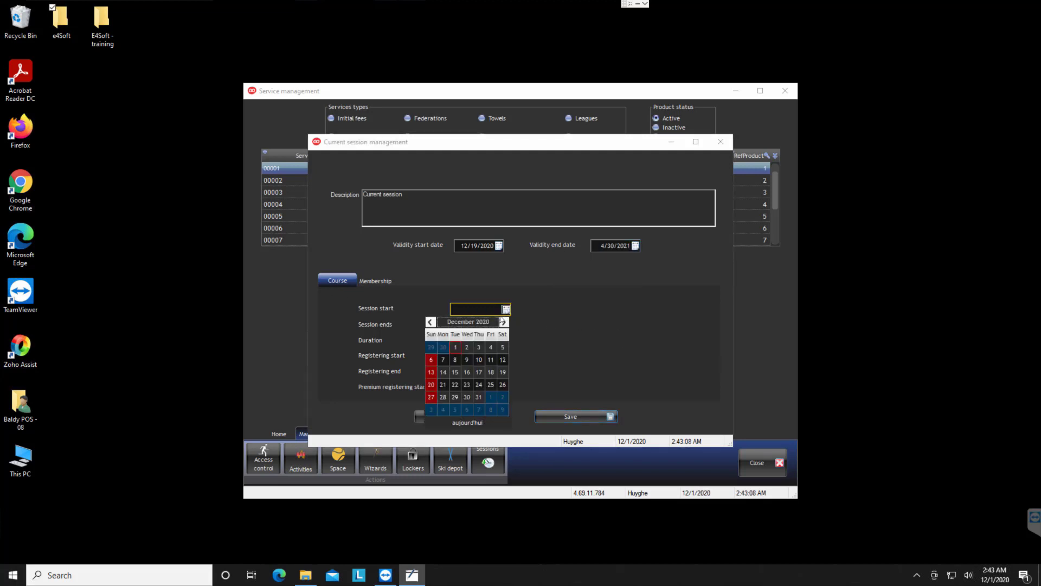
{"action": "left_click", "coordinate": [503, 372]}
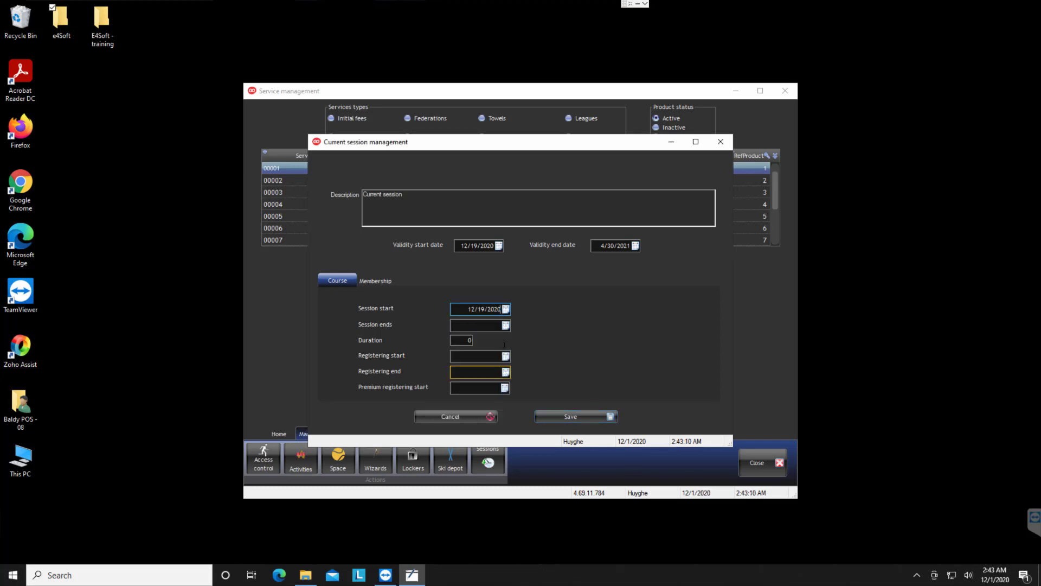
{"action": "left_click", "coordinate": [506, 325]}
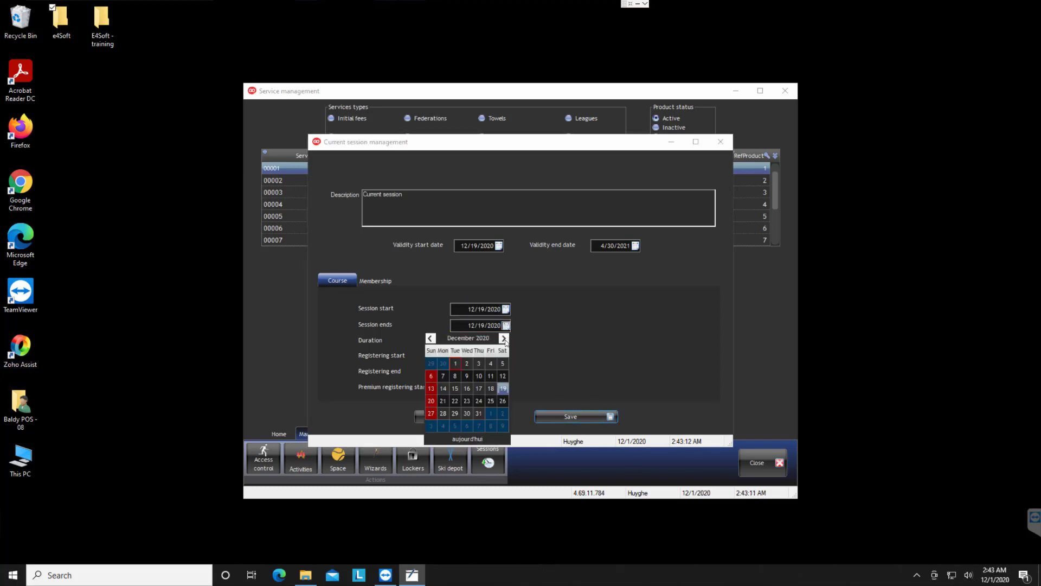
{"action": "left_click", "coordinate": [503, 338]}
{"action": "left_click", "coordinate": [503, 337]}
{"action": "left_click", "coordinate": [503, 338]}
{"action": "left_click", "coordinate": [503, 338]}
{"action": "left_click", "coordinate": [491, 413]}
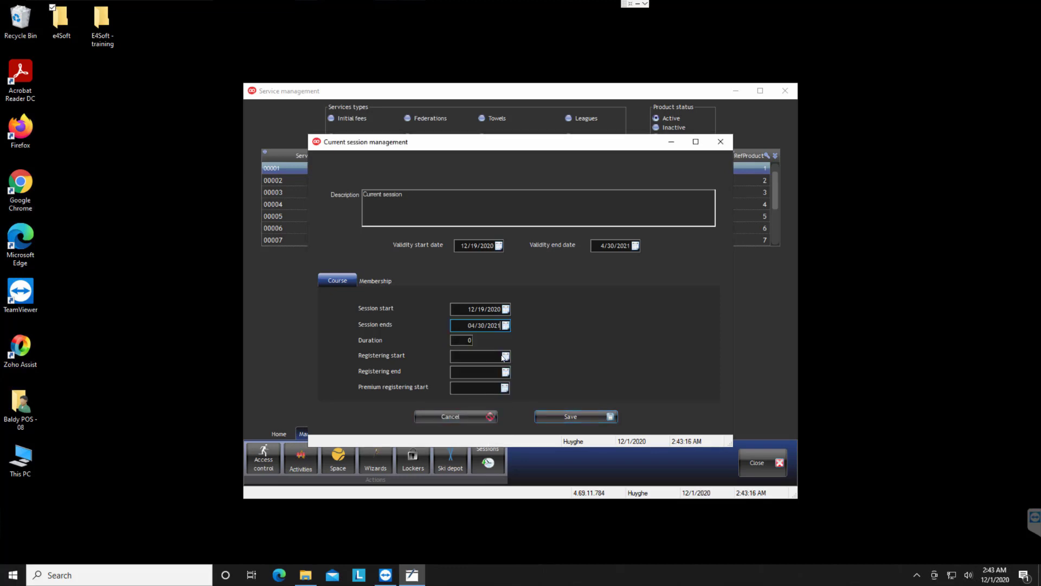
- Set duration 60, registration 12/1/2020–5/31/2021, and premium registration starting 11/01/2020
{"action": "key", "text": "Tab"}
{"action": "type", "text": "60"}
{"action": "left_click", "coordinate": [506, 357]}
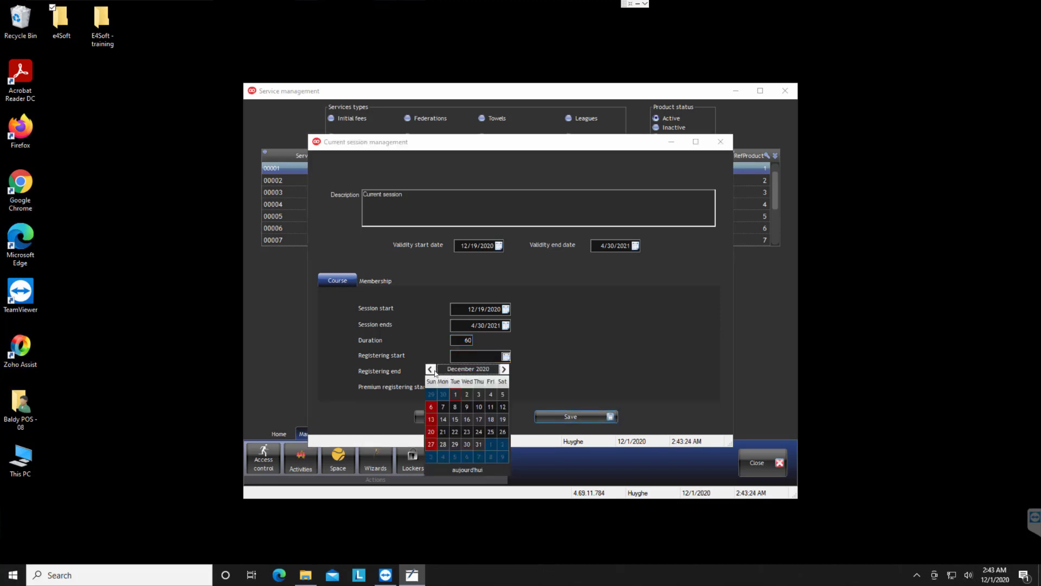
{"action": "left_click", "coordinate": [455, 394]}
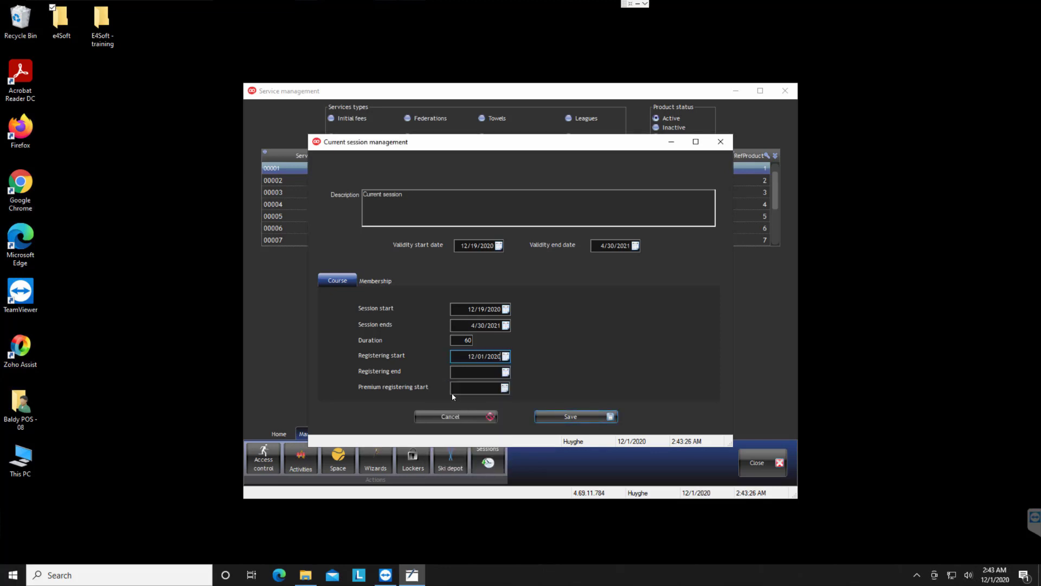
{"action": "left_click", "coordinate": [505, 372]}
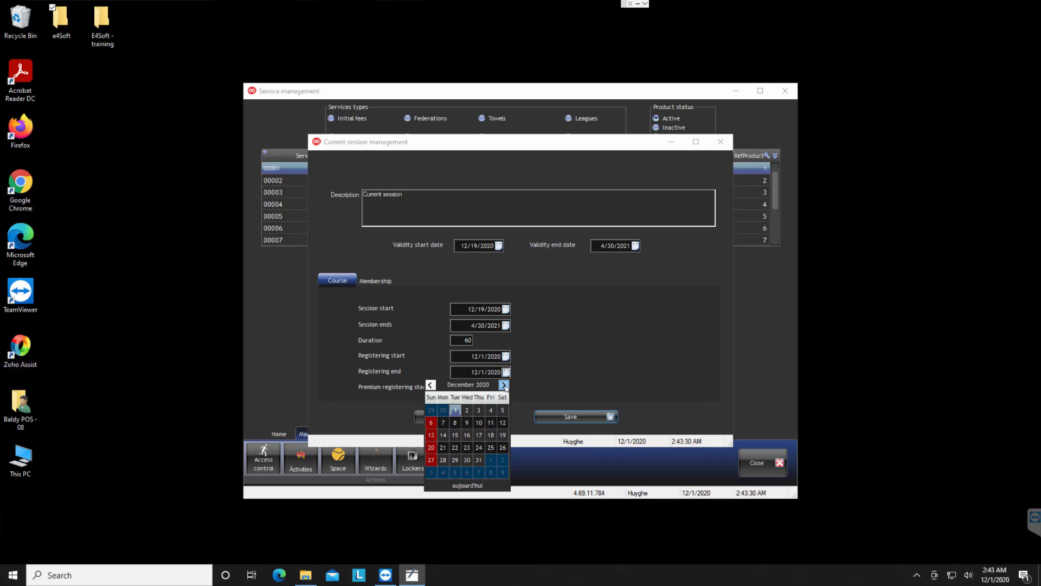
{"action": "left_click", "coordinate": [503, 385]}
{"action": "left_click", "coordinate": [503, 385]}
{"action": "left_click", "coordinate": [504, 385]}
{"action": "left_click", "coordinate": [504, 385]}
{"action": "left_click", "coordinate": [503, 384]}
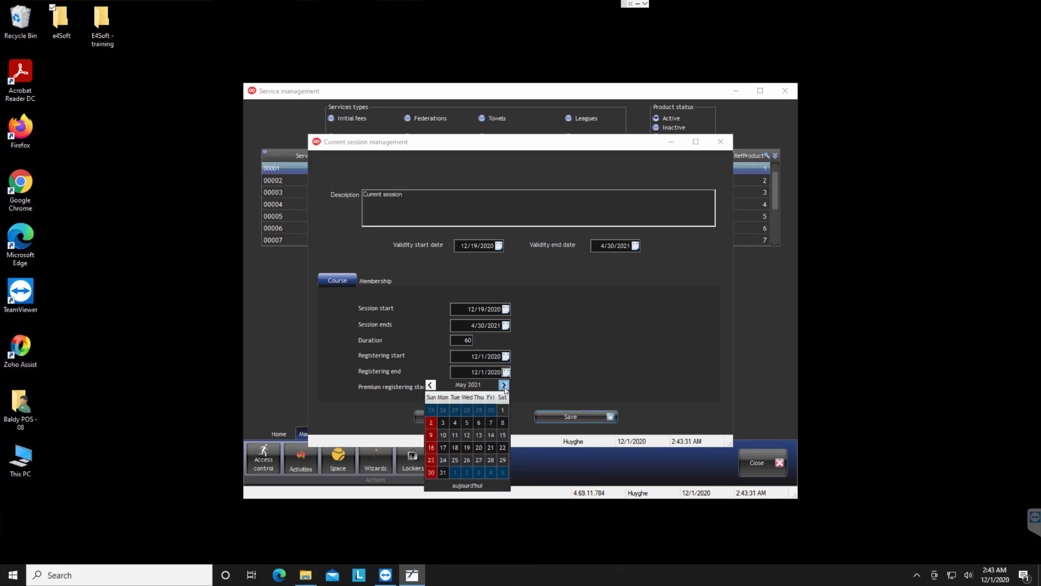
{"action": "left_click", "coordinate": [444, 472]}
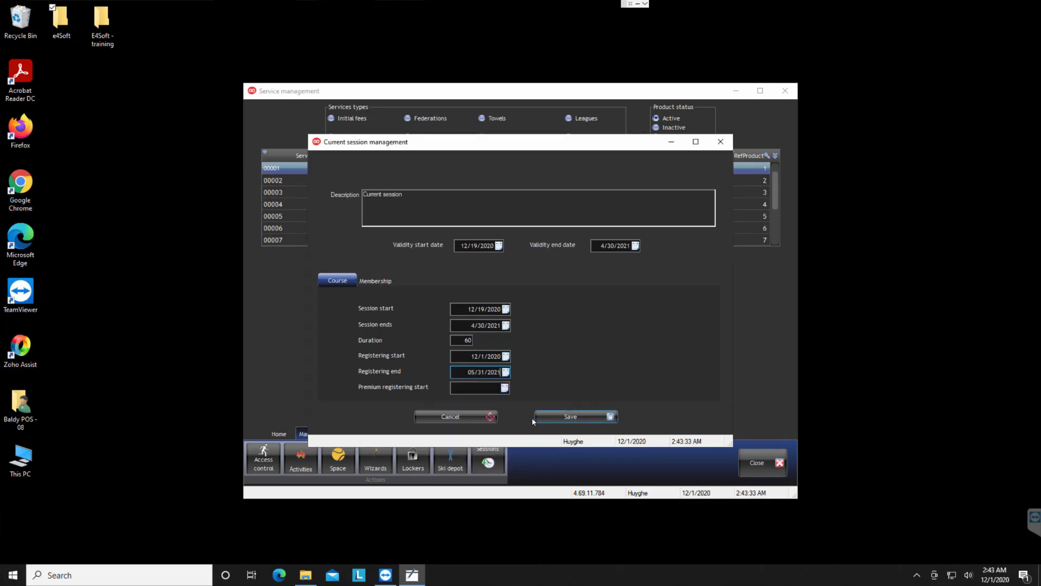
{"action": "left_click", "coordinate": [504, 387]}
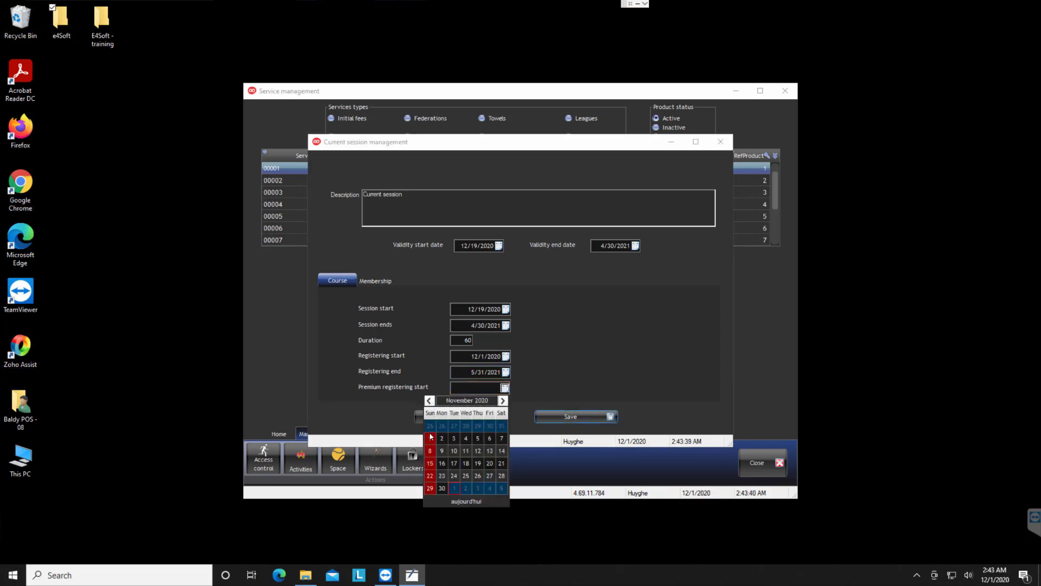
{"action": "left_click", "coordinate": [430, 438]}
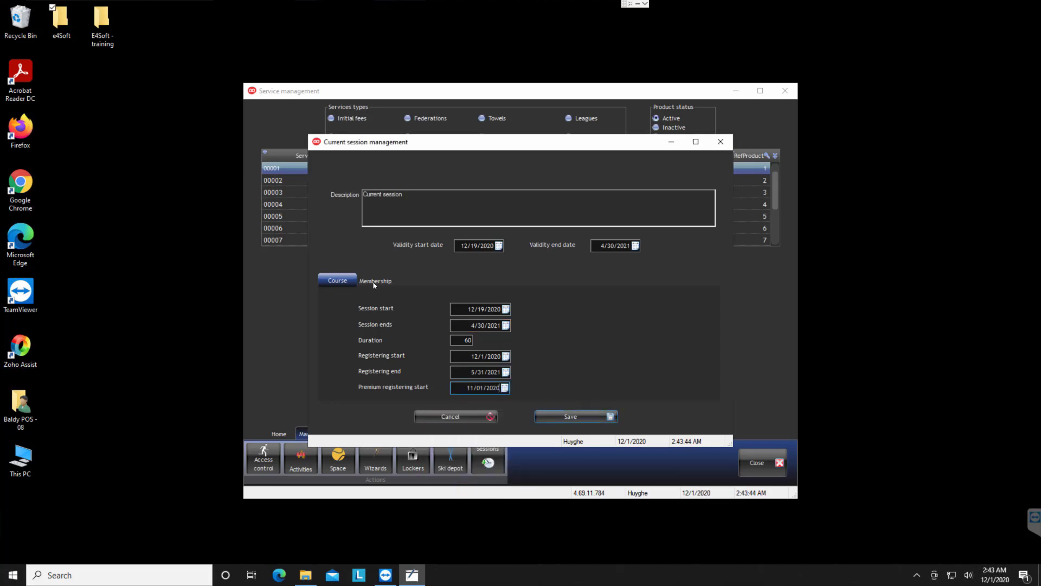
- In membership settings, set maximum end date 4/30/2021 and maximum duration 6 months
{"action": "left_click", "coordinate": [389, 281]}
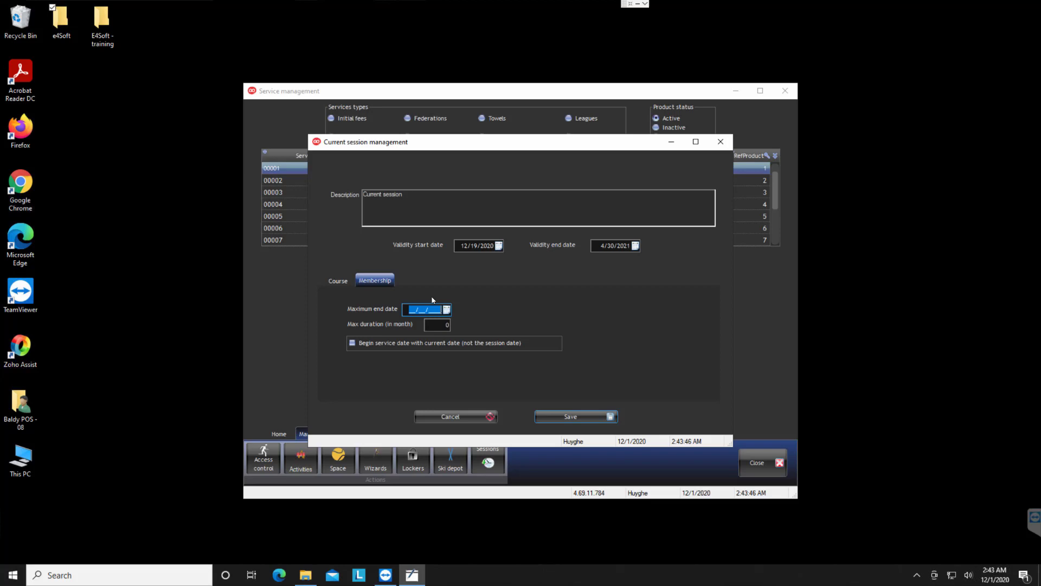
{"action": "left_click", "coordinate": [446, 309]}
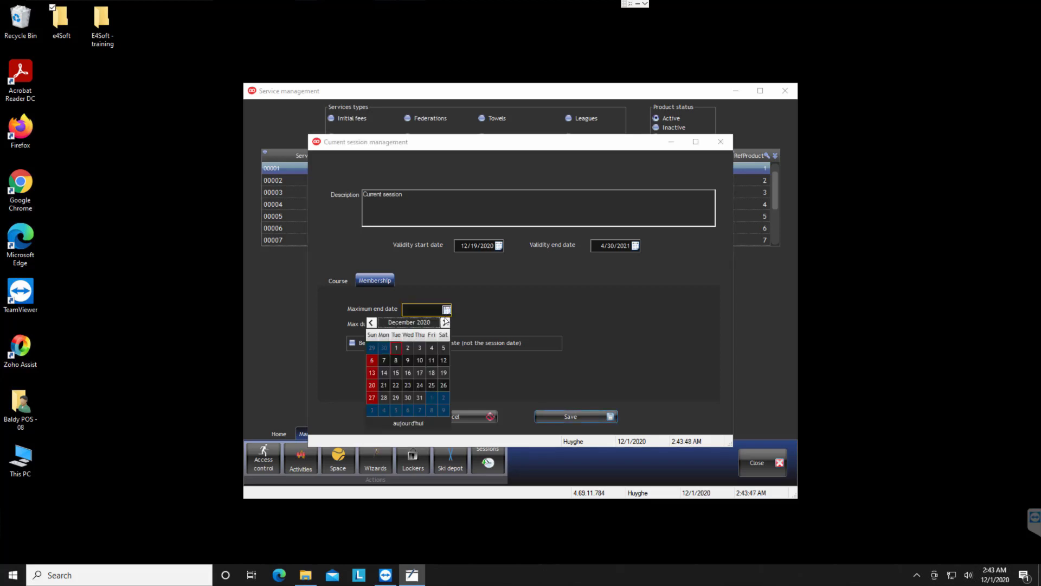
{"action": "left_click", "coordinate": [445, 322]}
{"action": "left_click", "coordinate": [445, 322]}
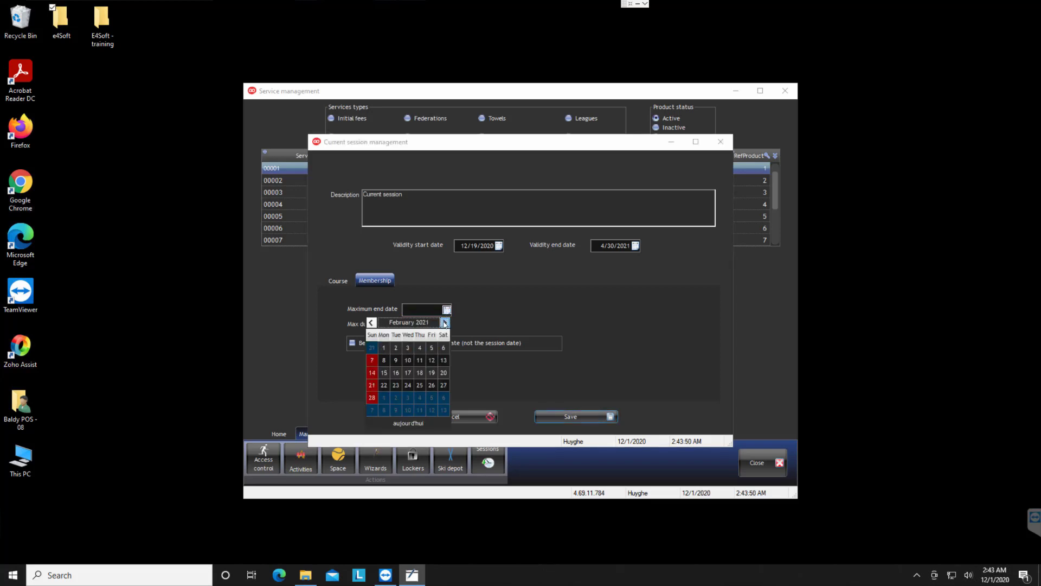
{"action": "left_click", "coordinate": [444, 322]}
{"action": "left_click", "coordinate": [444, 322]}
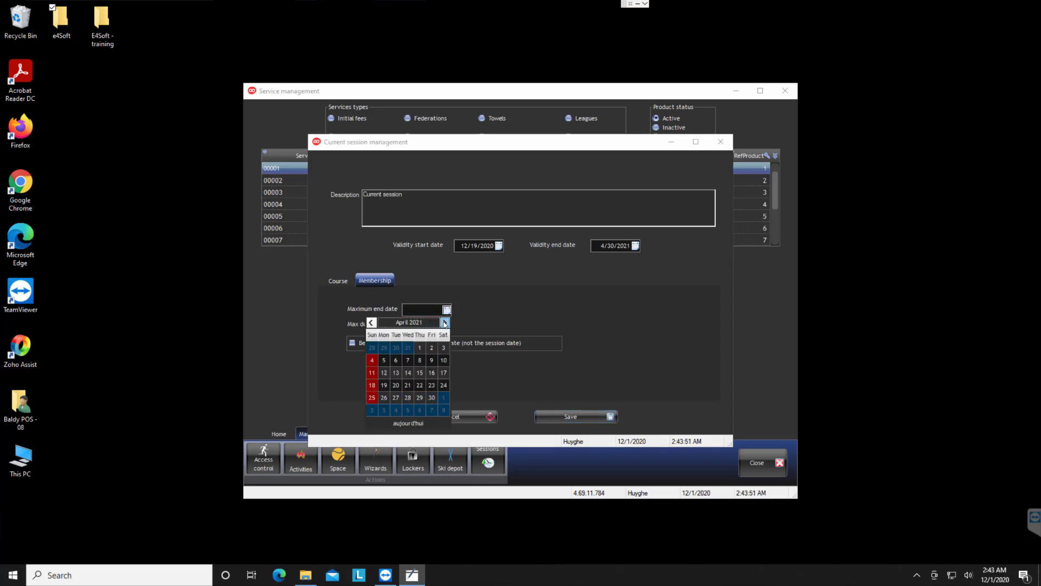
{"action": "left_click", "coordinate": [431, 399]}
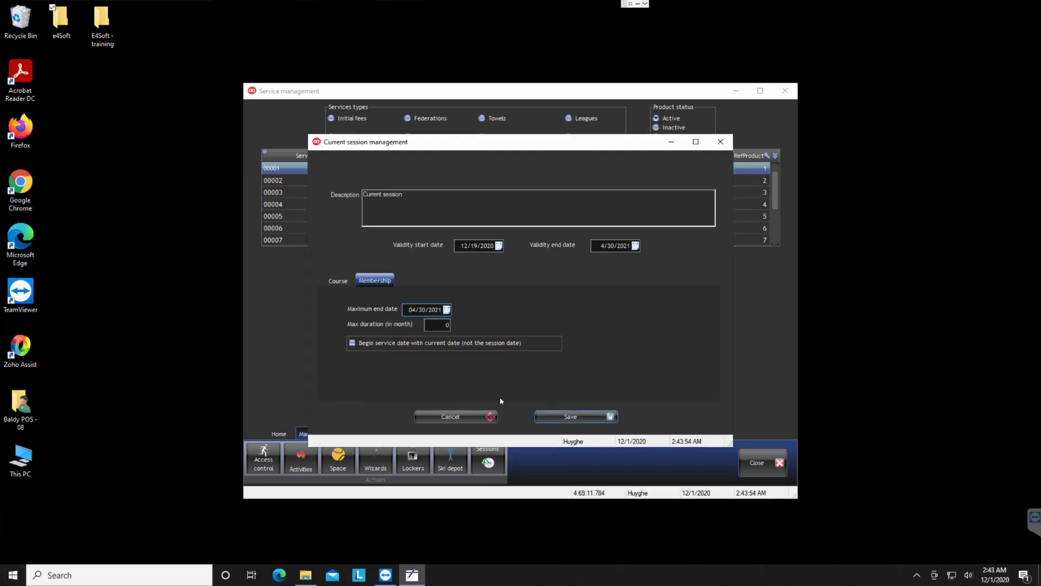
{"action": "left_click", "coordinate": [443, 327]}
{"action": "type", "text": "6"}
- Save the Current session, close Session management, and open service 00001 Adult Season Pass
{"action": "left_click", "coordinate": [569, 417]}
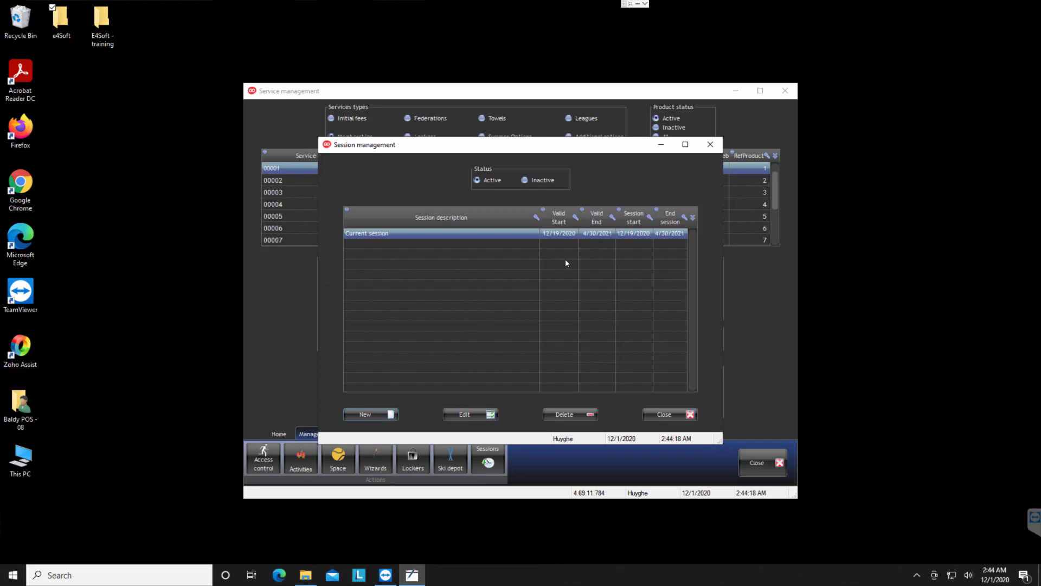
{"action": "left_click", "coordinate": [668, 415]}
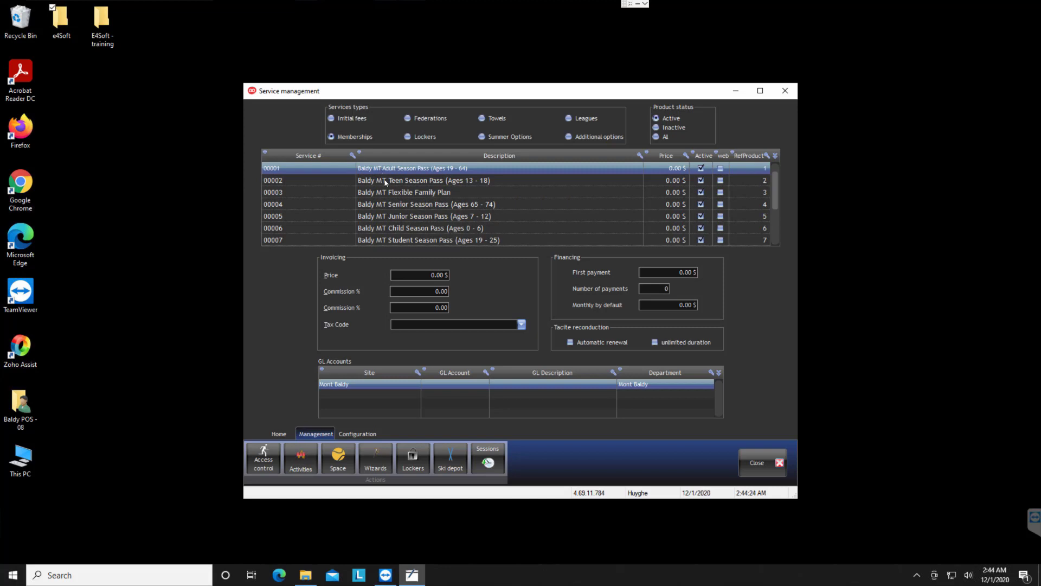
{"action": "scroll", "coordinate": [386, 183], "scroll_direction": "down", "scroll_amount": 2}
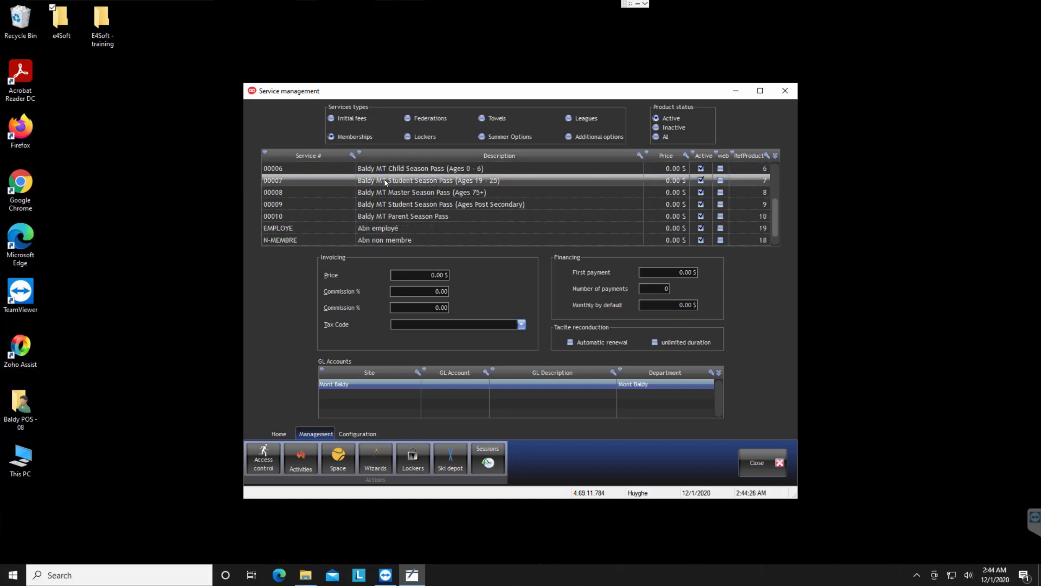
{"action": "scroll", "coordinate": [386, 183], "scroll_direction": "up", "scroll_amount": 2}
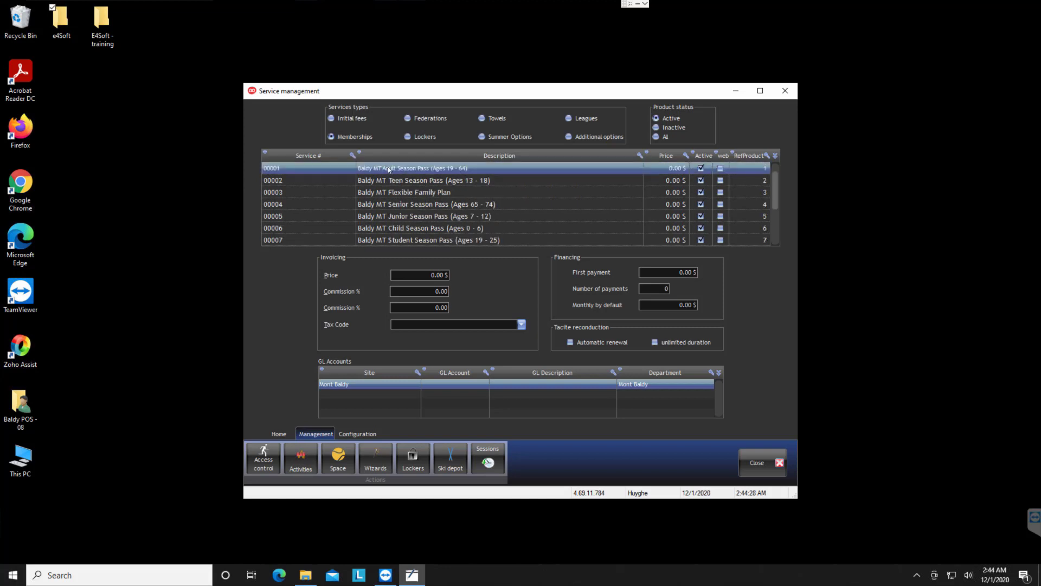
{"action": "key", "text": "Return"}
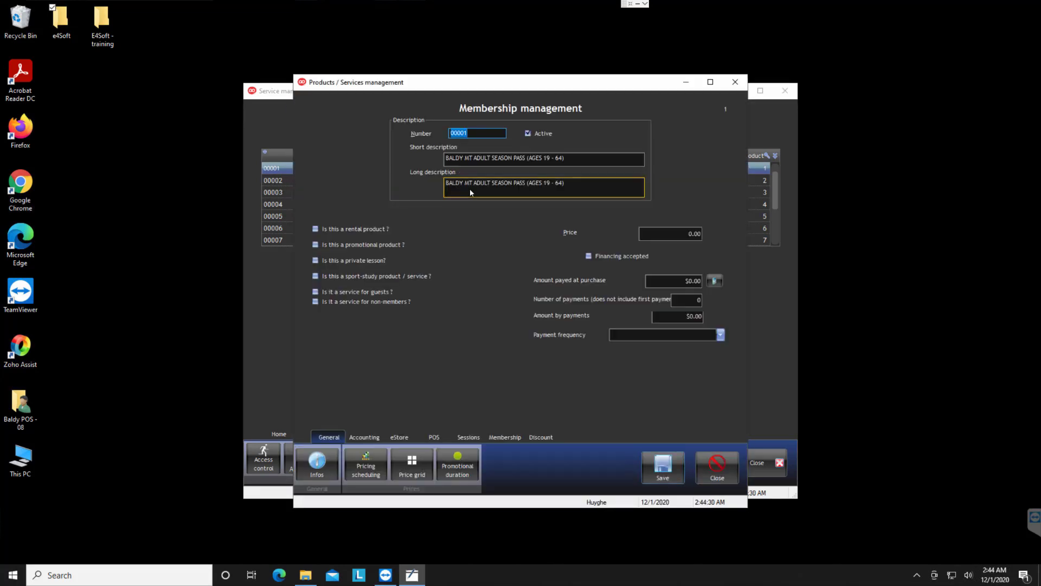
{"action": "left_click", "coordinate": [373, 438]}
{"action": "left_click", "coordinate": [316, 464]}
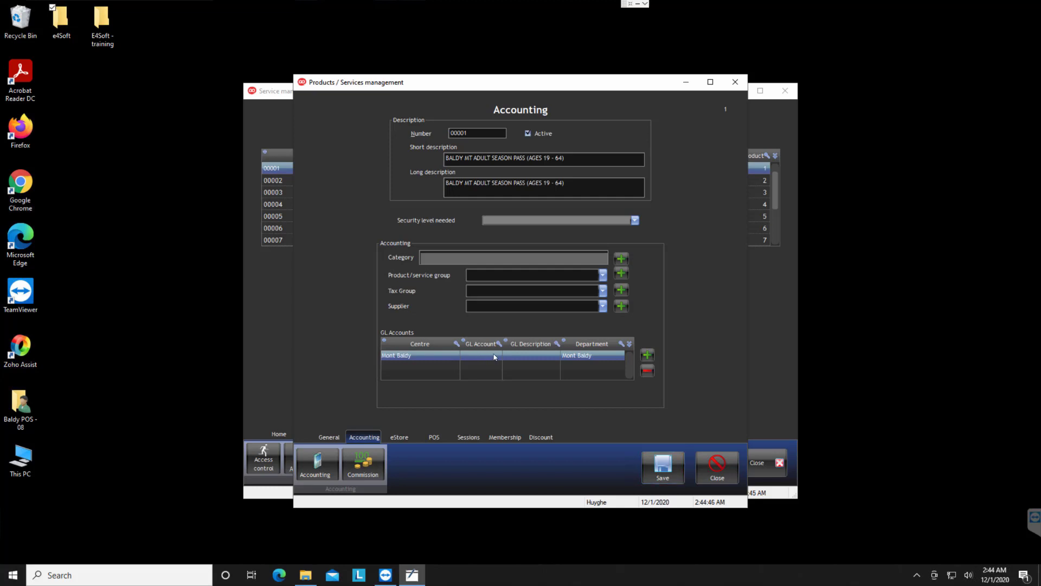
{"action": "left_click", "coordinate": [497, 357]}
{"action": "left_click", "coordinate": [498, 356]}
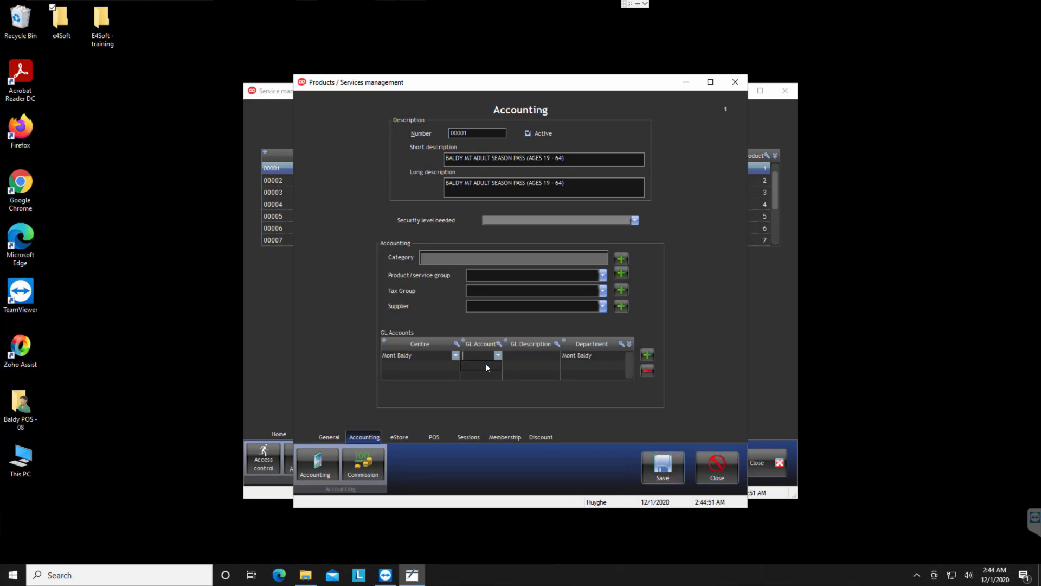
{"action": "key", "text": "Escape"}
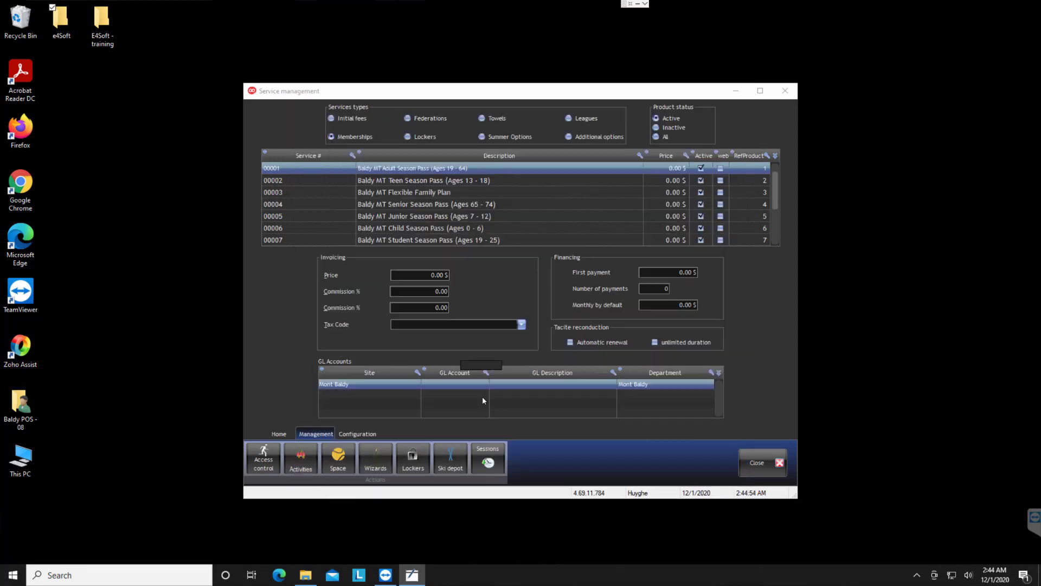
{"action": "double_click", "coordinate": [412, 170]}
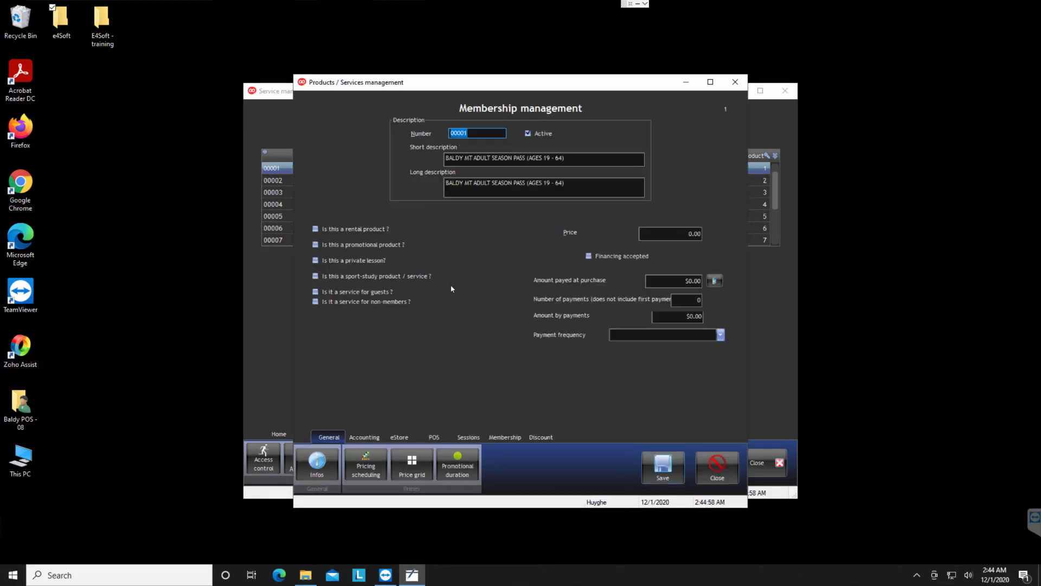
{"action": "left_click", "coordinate": [362, 437]}
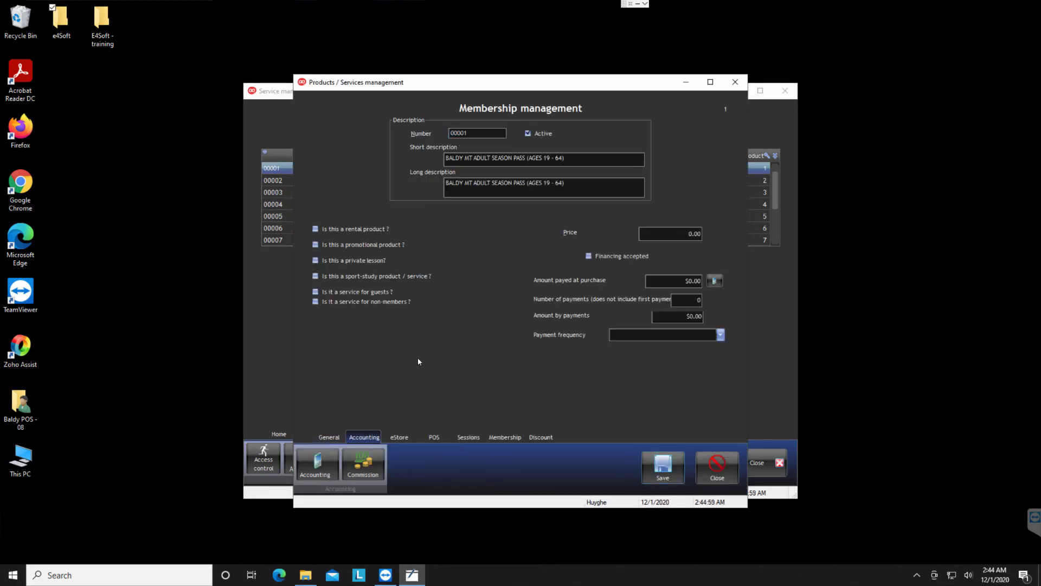
{"action": "left_click", "coordinate": [314, 464]}
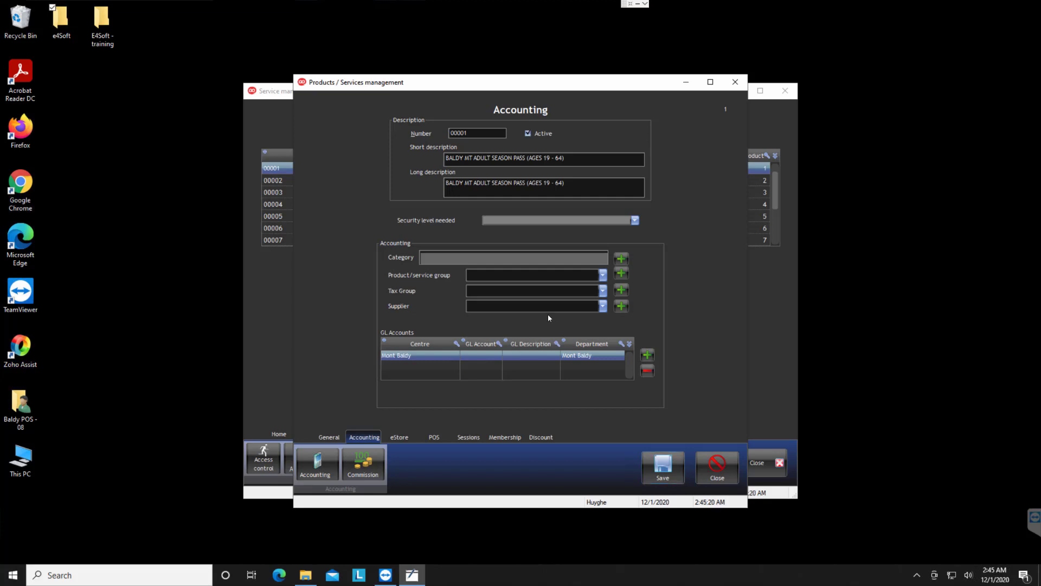
{"action": "left_click", "coordinate": [602, 292]}
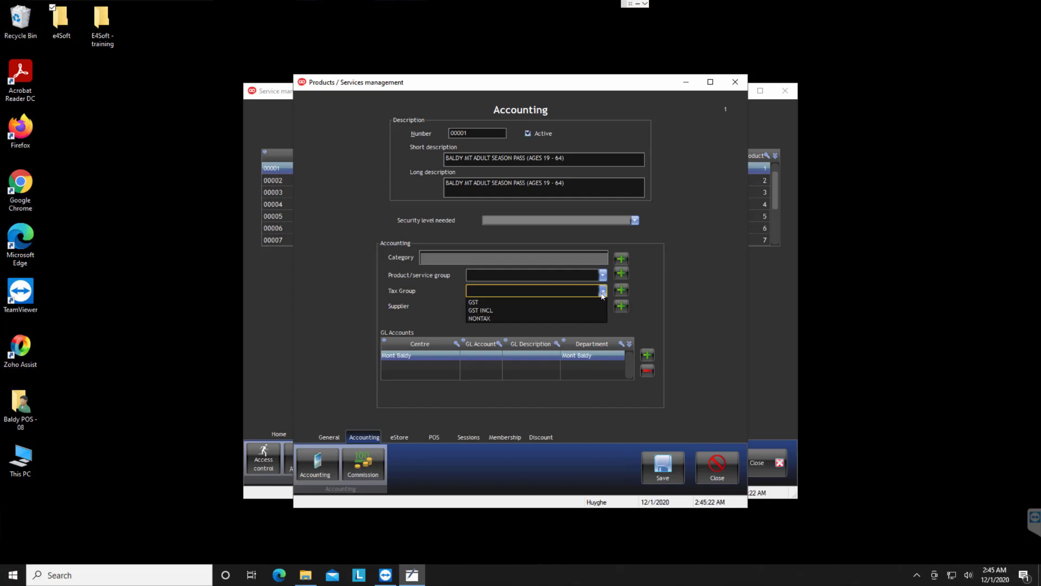
{"action": "left_click", "coordinate": [601, 293]}
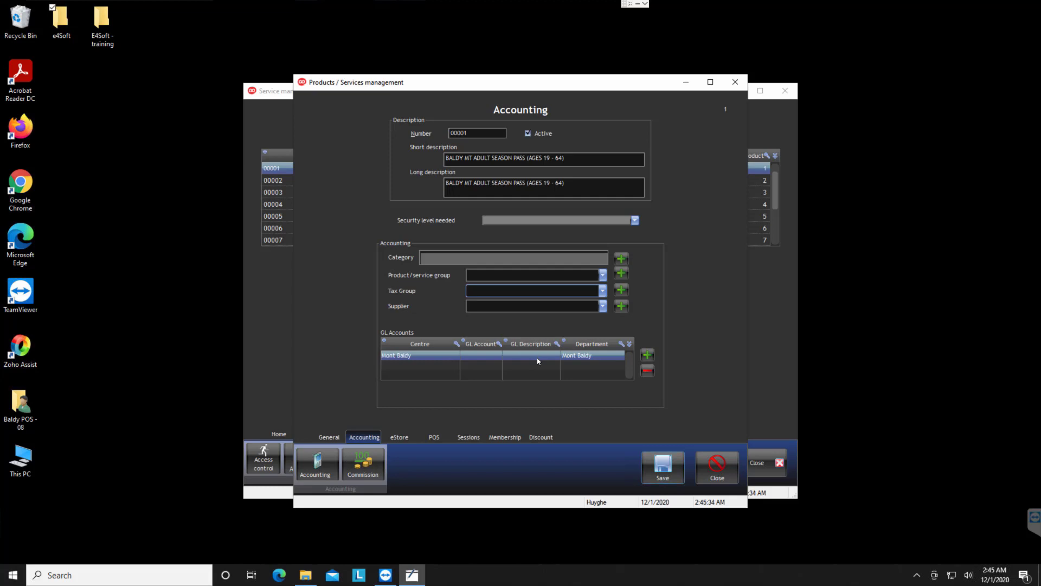
- Show the Adult Season Pass's session settings and its Access rights listing SKI SCHOOL
{"action": "left_click", "coordinate": [468, 437]}
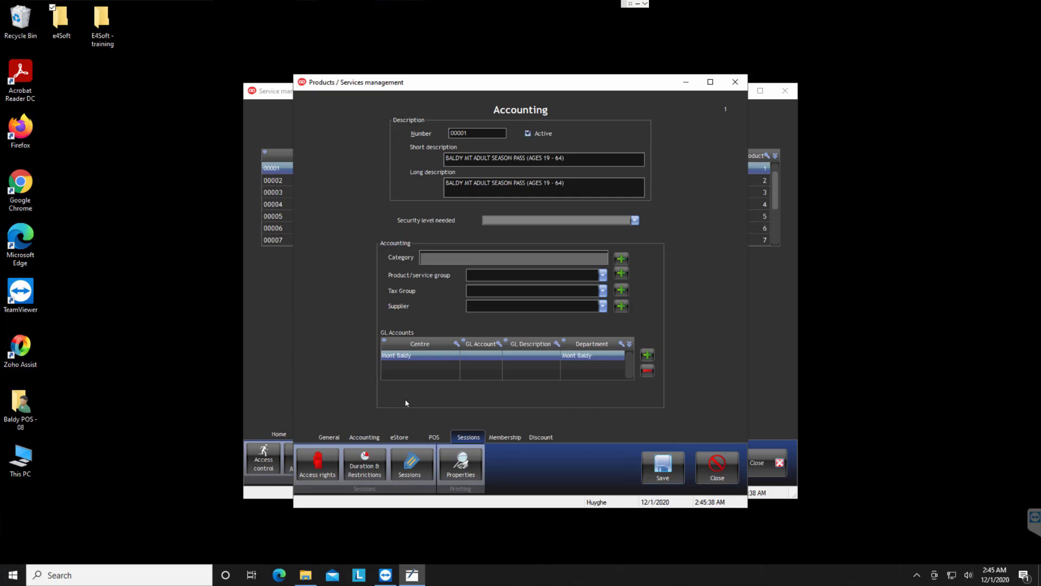
{"action": "left_click", "coordinate": [318, 464]}
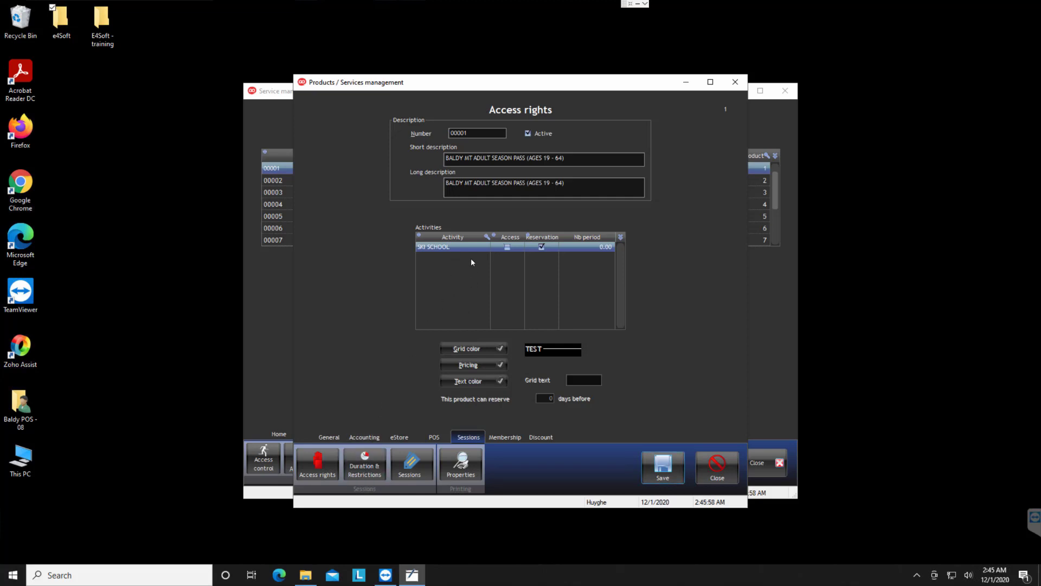
{"action": "left_click", "coordinate": [467, 161]}
- Link the Adult Season Pass to Current session in Duration & Restrictions
{"action": "left_click", "coordinate": [375, 474]}
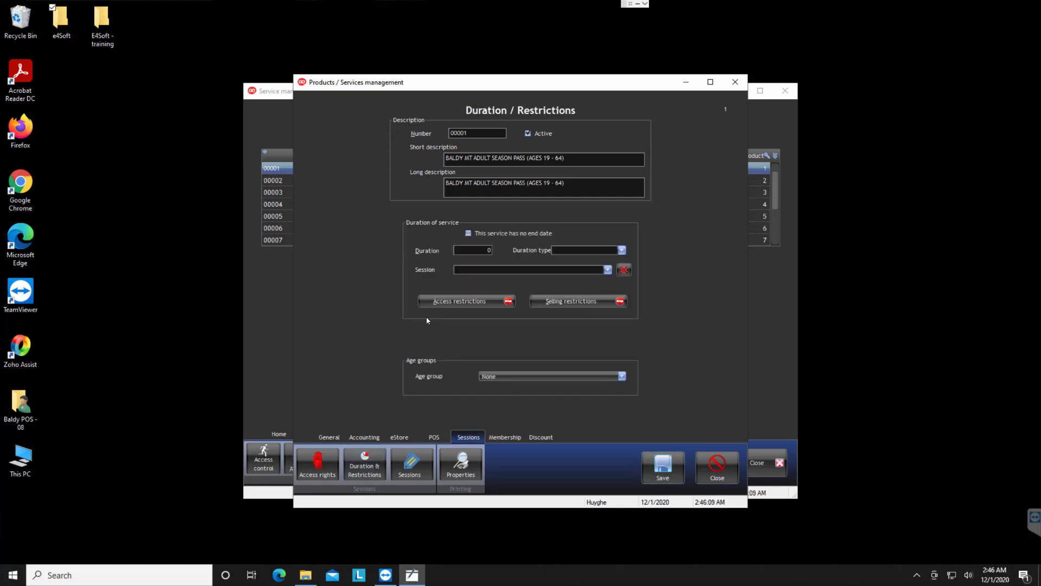
{"action": "left_click", "coordinate": [608, 270]}
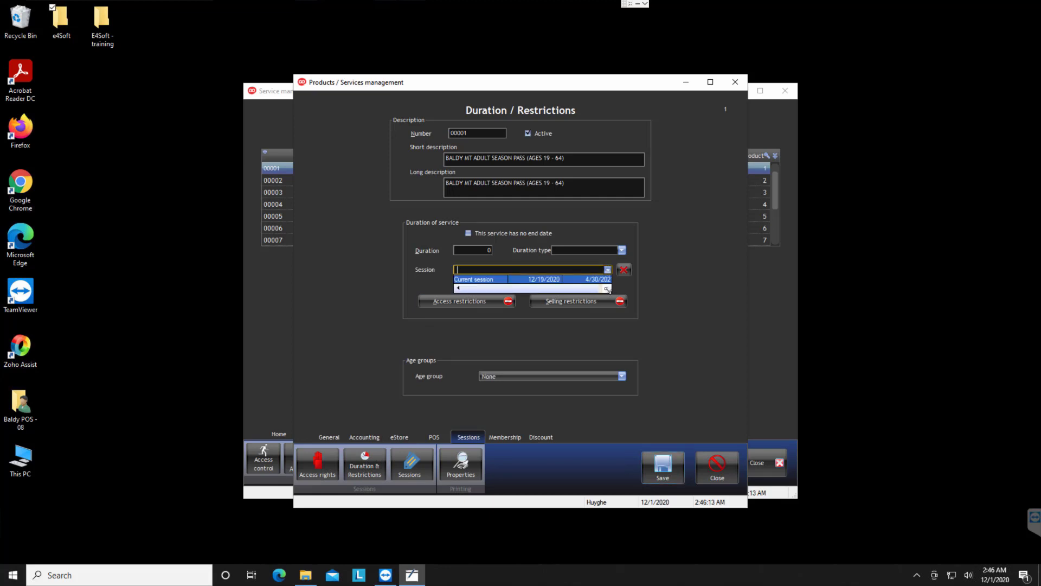
{"action": "left_click_drag", "start_coordinate": [609, 290], "coordinate": [610, 320]}
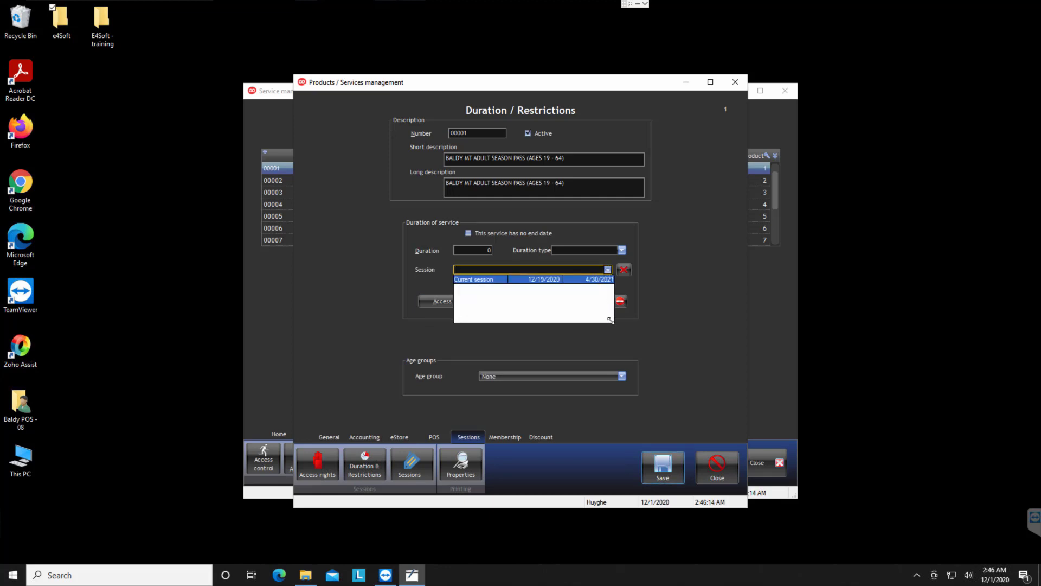
{"action": "left_click", "coordinate": [482, 282]}
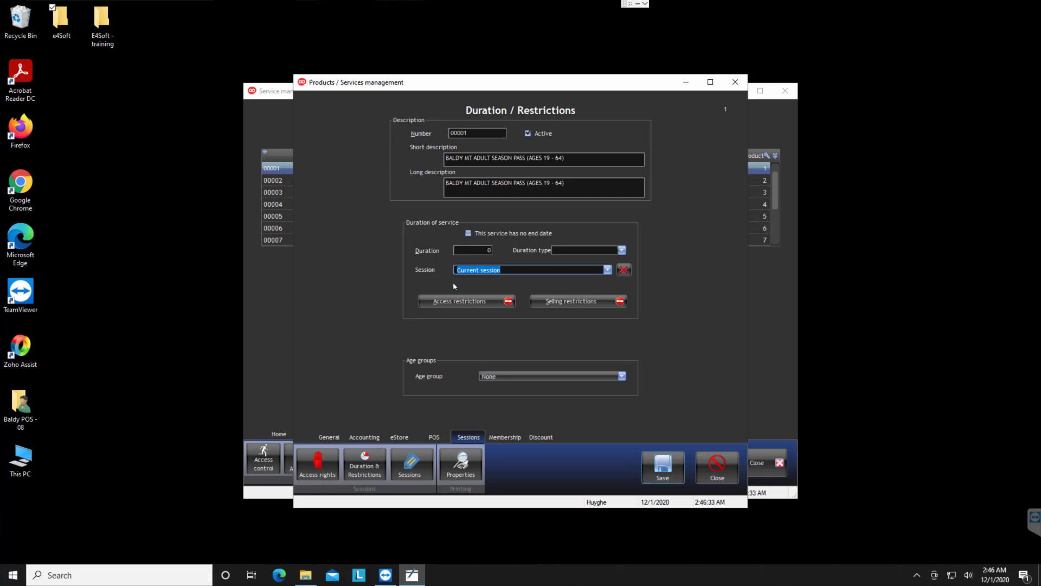
{"action": "left_click", "coordinate": [490, 302]}
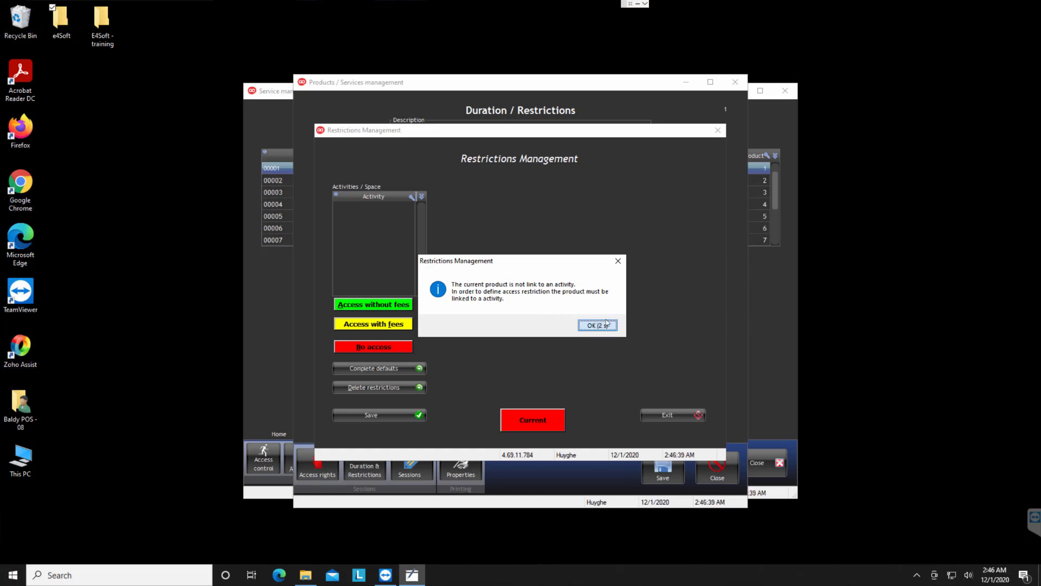
{"action": "left_click", "coordinate": [598, 325]}
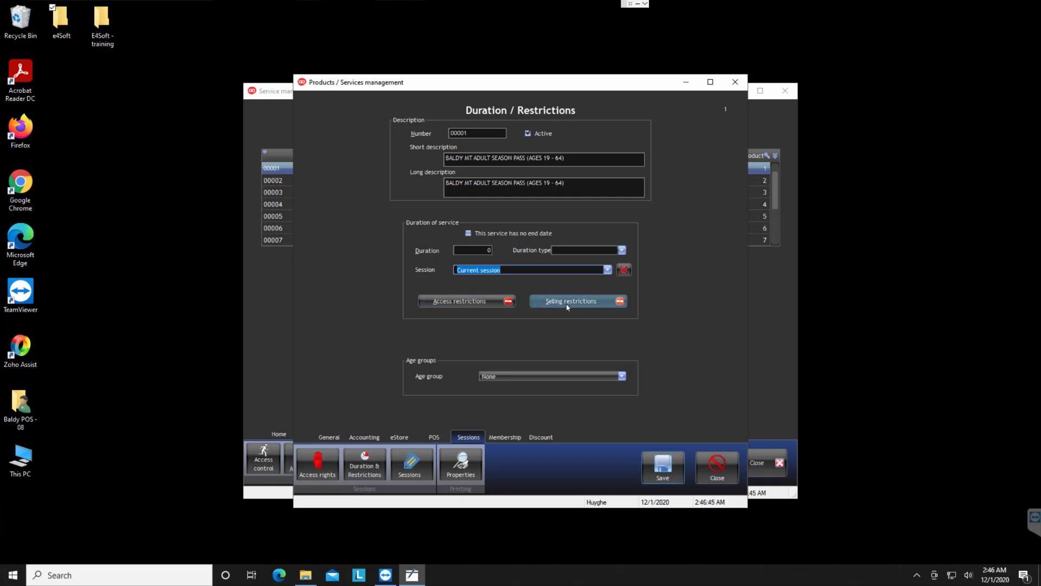
{"action": "left_click", "coordinate": [622, 376]}
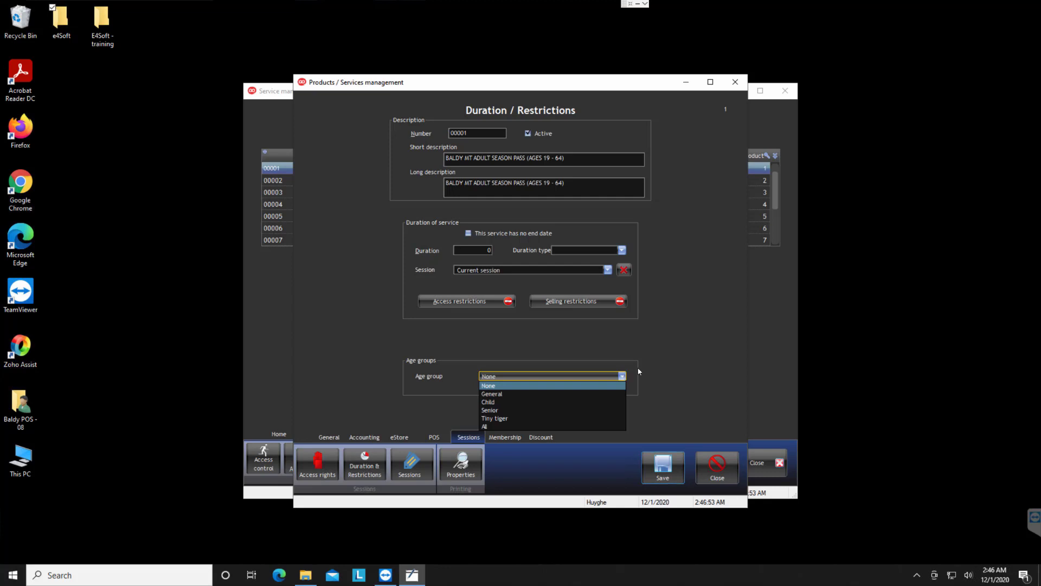
{"action": "left_click", "coordinate": [701, 348]}
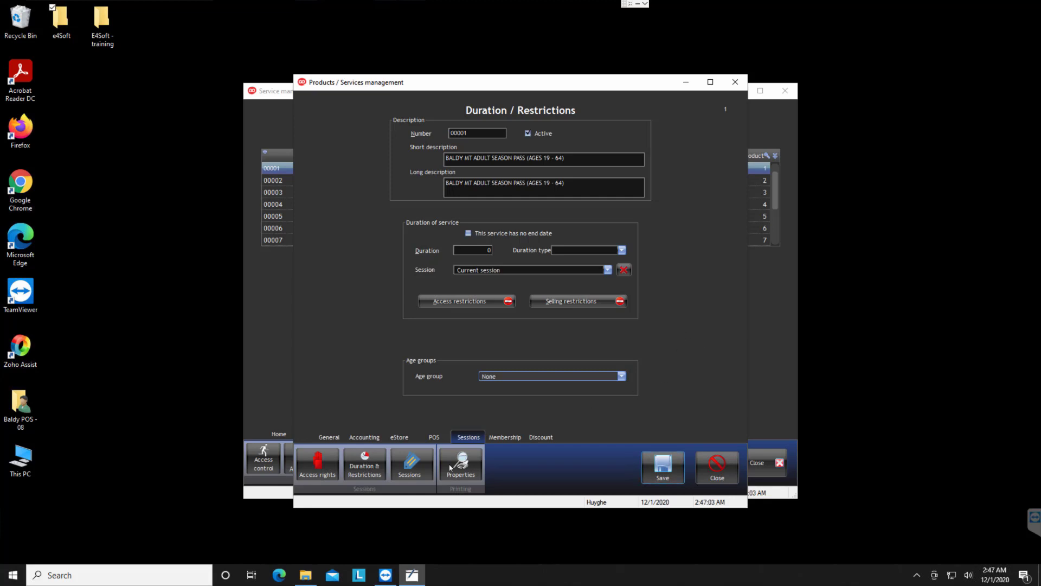
- Mark the pass as an electronic ticket valid for one day
{"action": "left_click", "coordinate": [419, 472]}
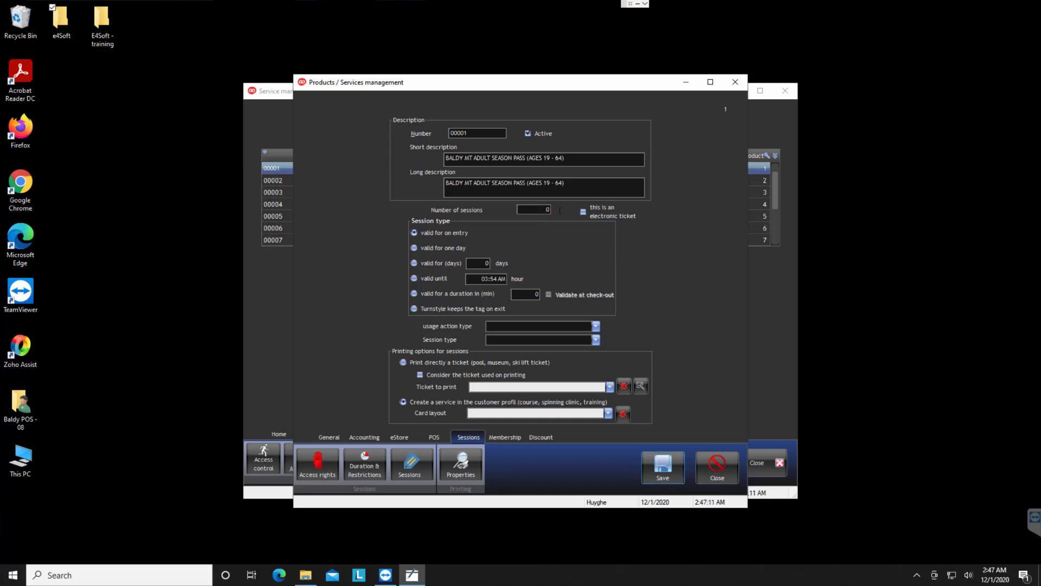
{"action": "left_click", "coordinate": [530, 212]}
{"action": "left_click", "coordinate": [582, 212]}
{"action": "left_click", "coordinate": [476, 266]}
- Set usage action type to Automatic and session type to Ticket (Ski, Museum, Water park, etc.)
{"action": "left_click", "coordinate": [596, 327]}
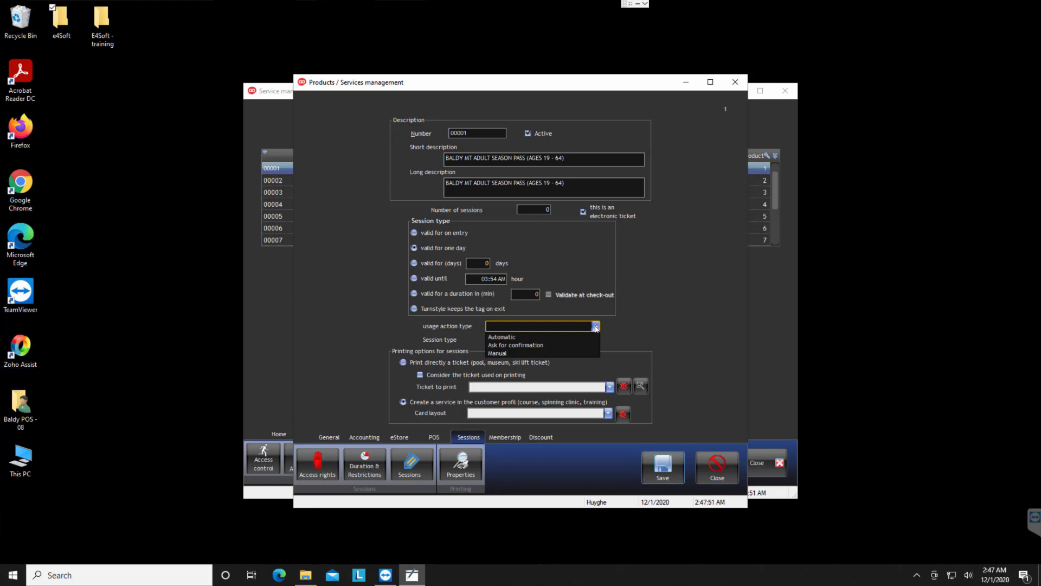
{"action": "left_click", "coordinate": [512, 337]}
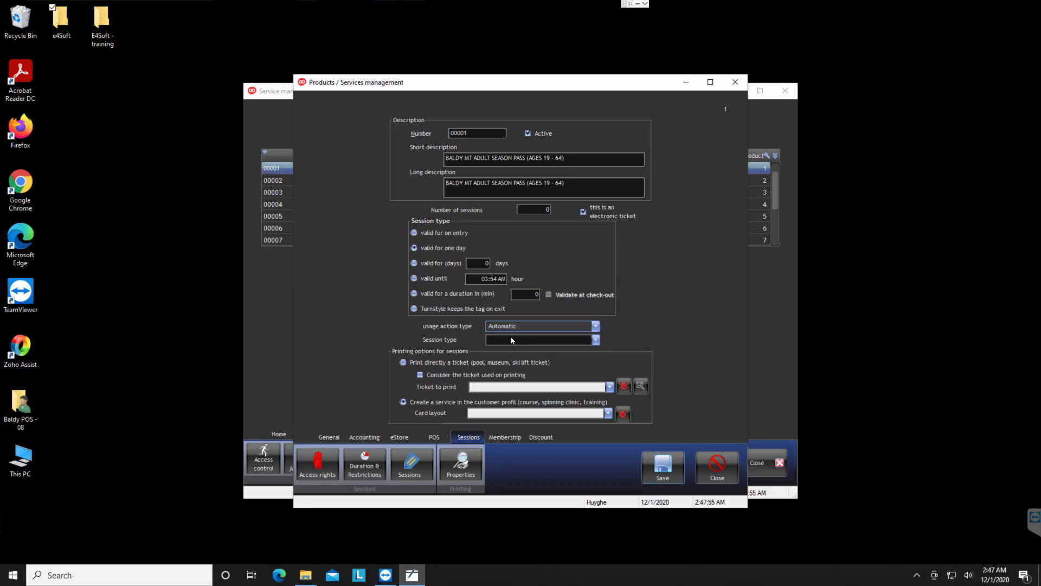
{"action": "left_click", "coordinate": [595, 340]}
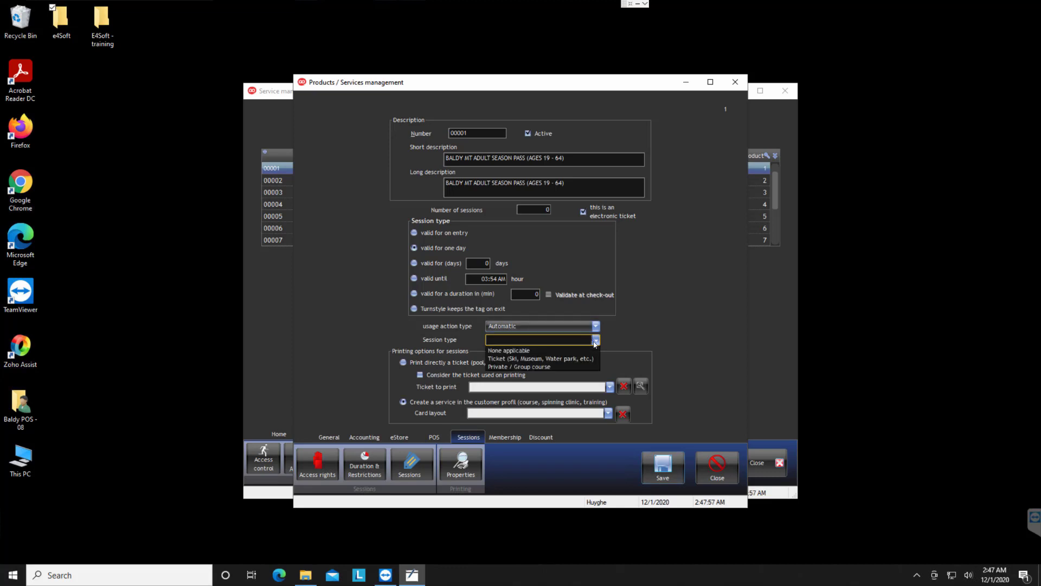
{"action": "left_click", "coordinate": [544, 360]}
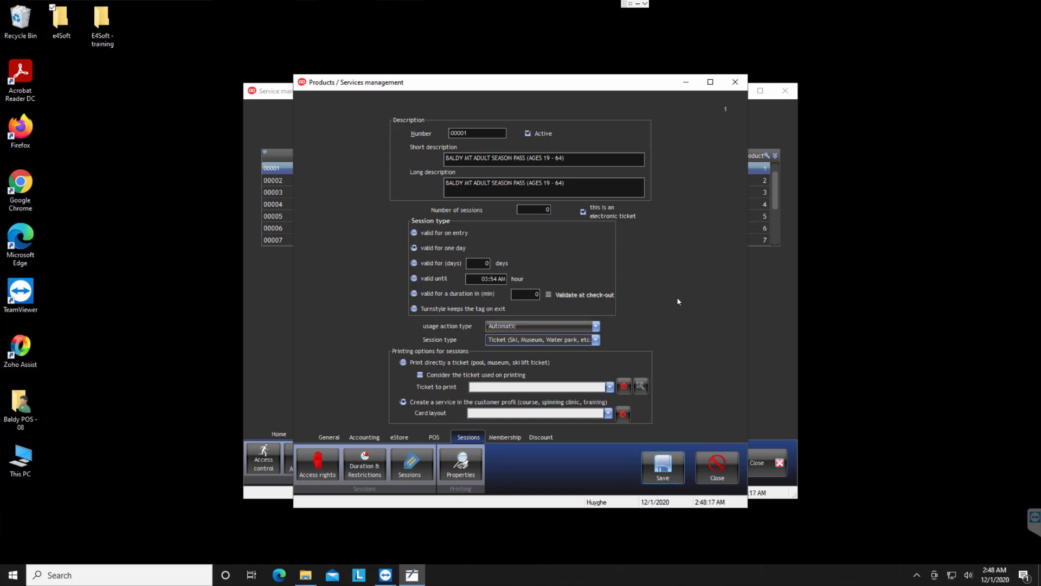
- Save the Adult Season Pass settings and close it, returning to the Baldy MT pass list
{"action": "left_click", "coordinate": [513, 437]}
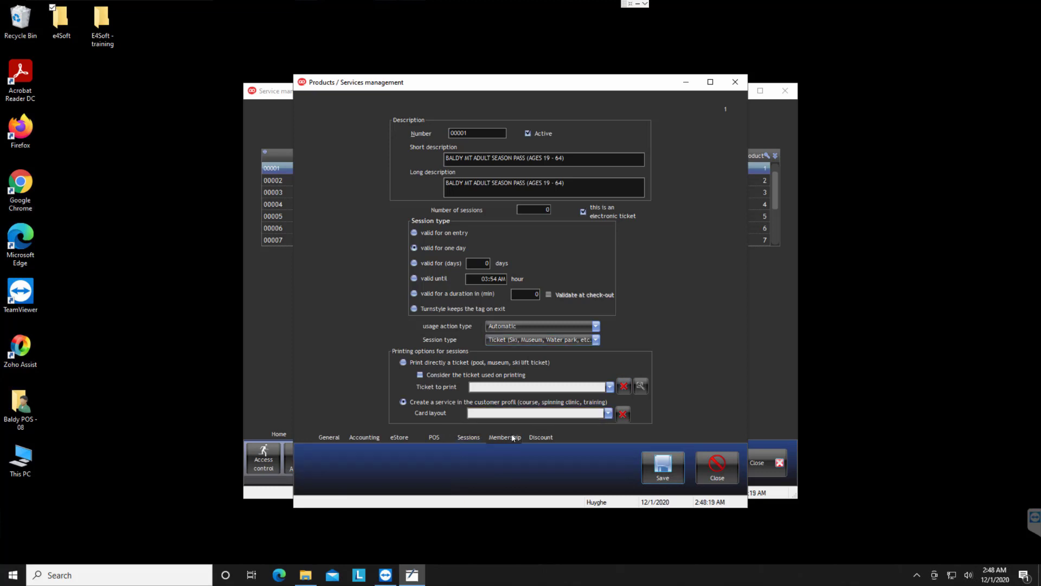
{"action": "left_click", "coordinate": [468, 437]}
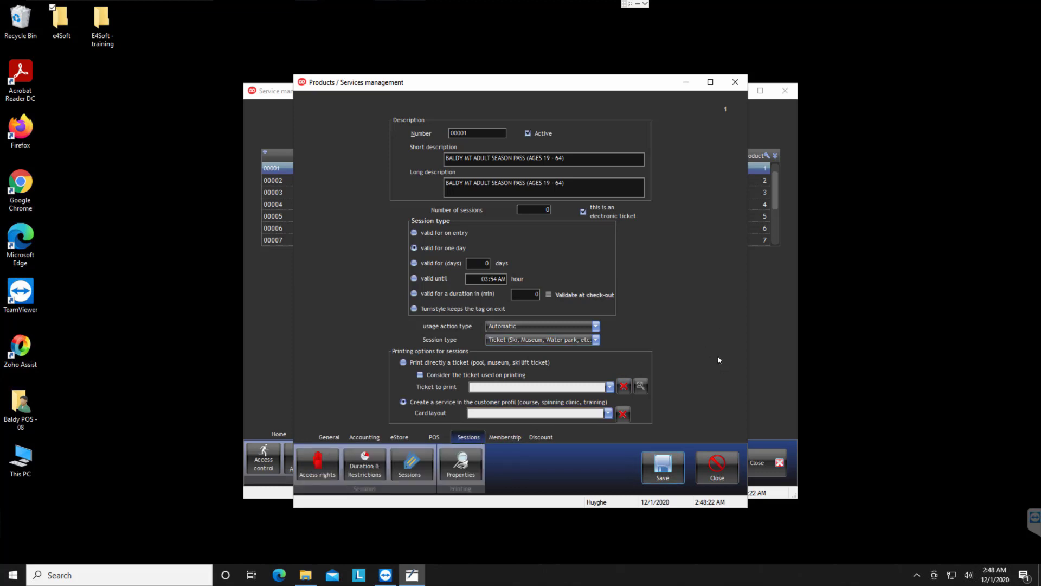
{"action": "left_click", "coordinate": [663, 465]}
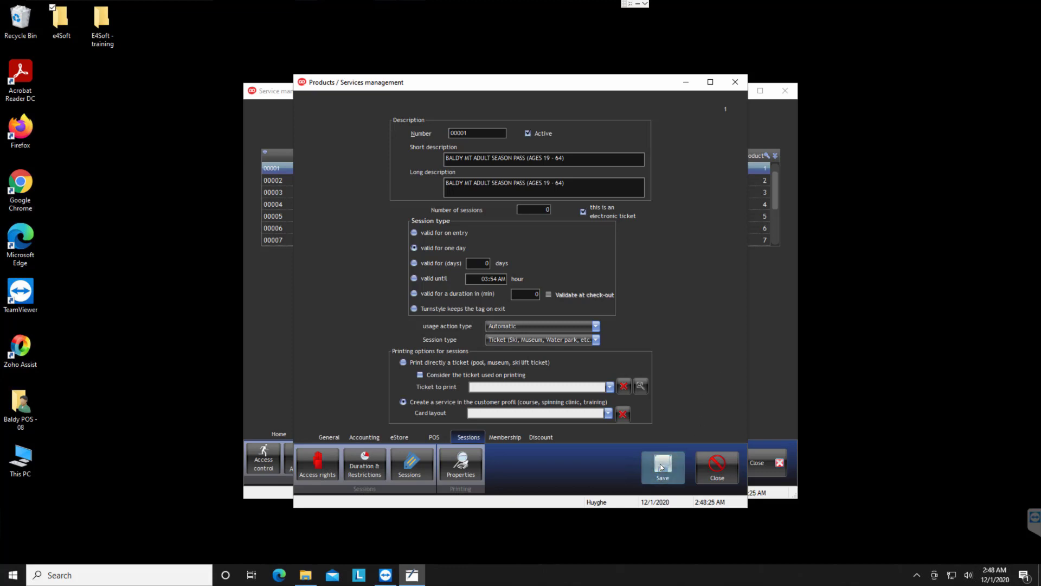
{"action": "left_click", "coordinate": [716, 466]}
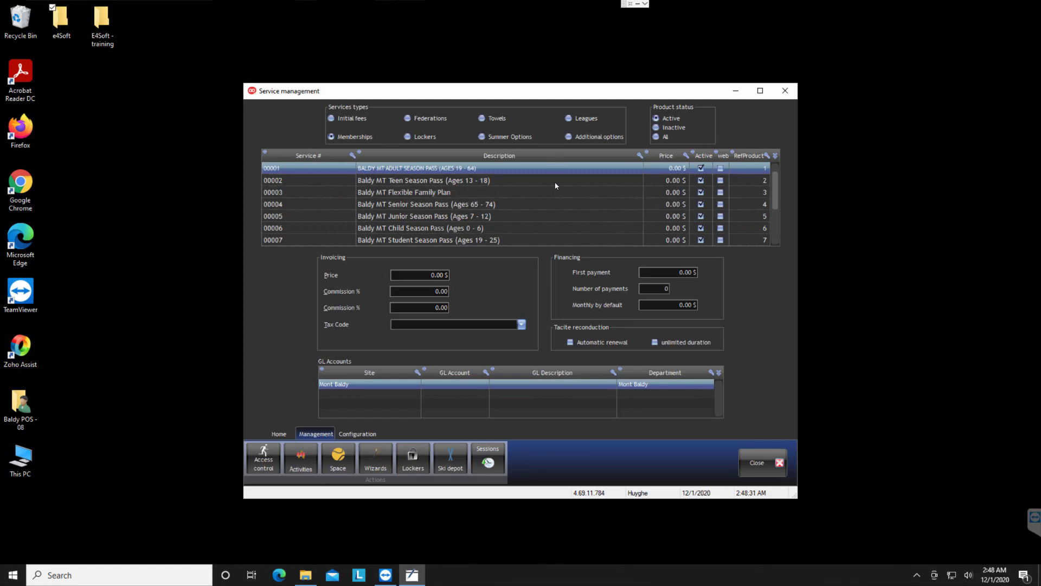
{"action": "scroll", "coordinate": [553, 179], "scroll_direction": "down", "scroll_amount": 6}
{"action": "scroll", "coordinate": [557, 187], "scroll_direction": "up", "scroll_amount": 3}
{"action": "scroll", "coordinate": [577, 179], "scroll_direction": "down", "scroll_amount": 5}
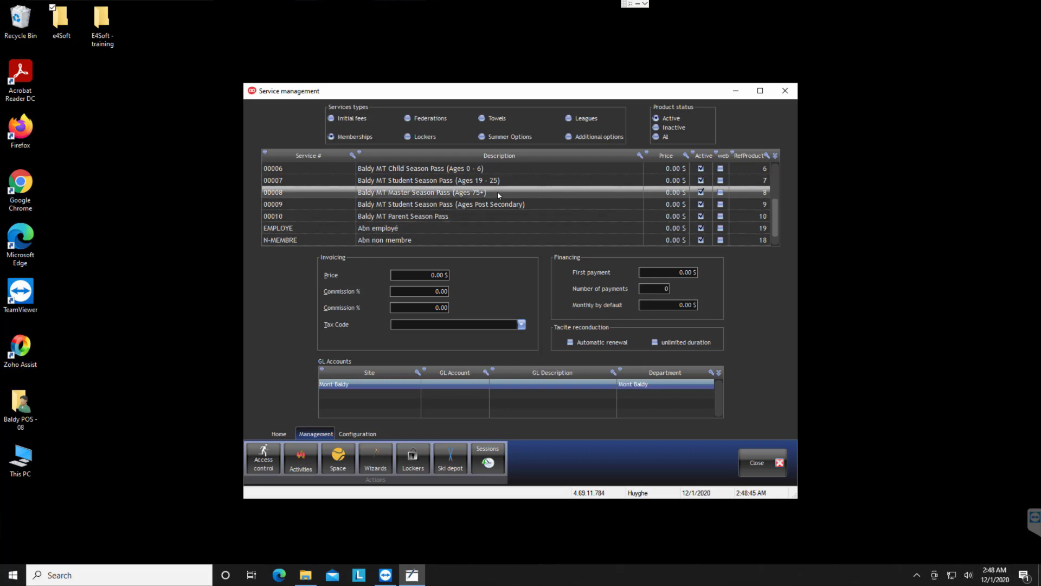
{"action": "scroll", "coordinate": [498, 194], "scroll_direction": "up", "scroll_amount": 2}
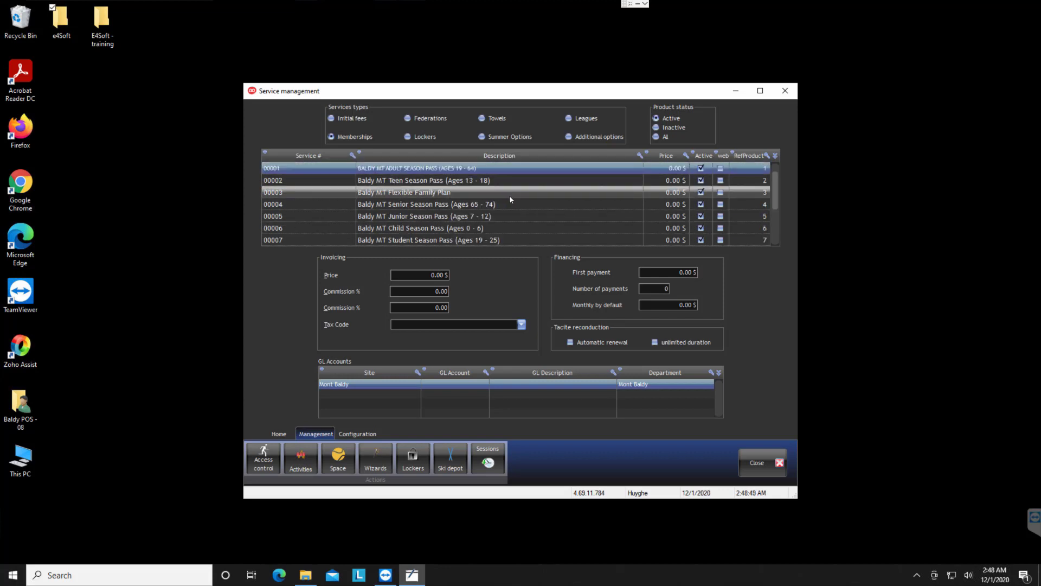